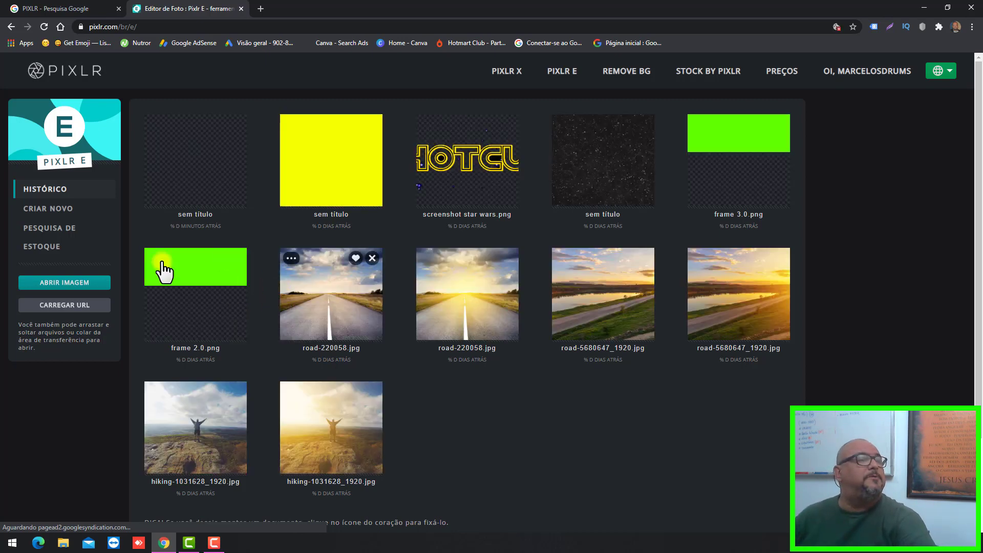
{"action": "left_click", "coordinate": [48, 209]}
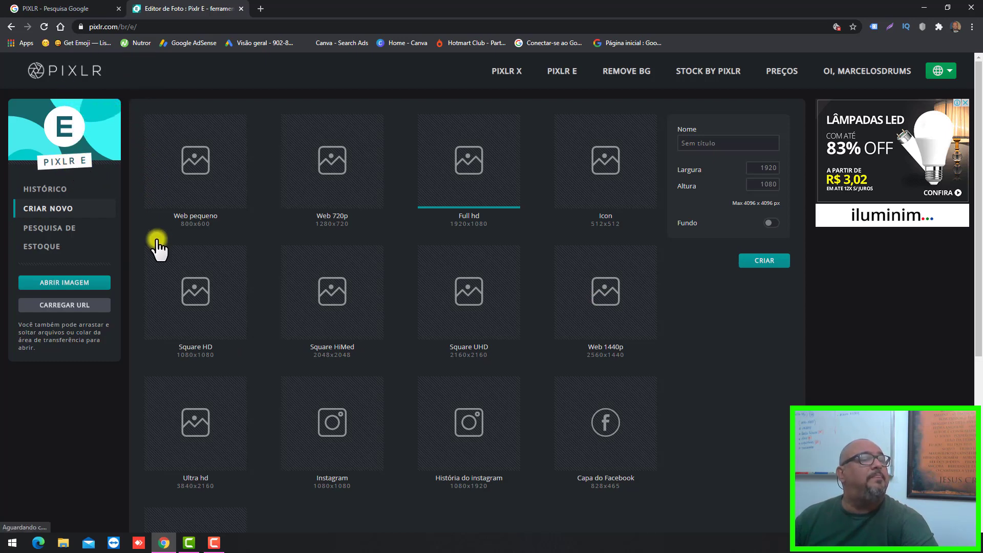
{"action": "left_click", "coordinate": [769, 262]}
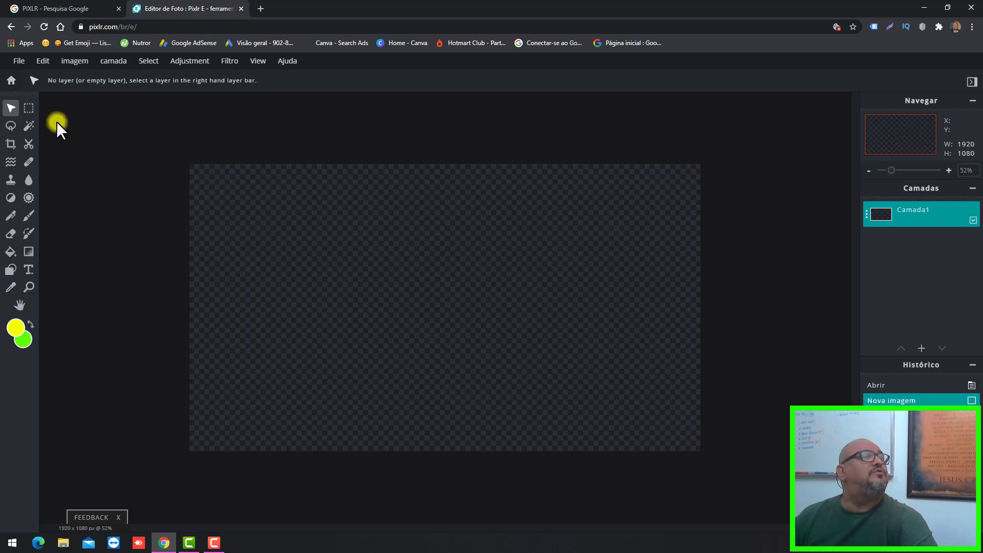
{"action": "left_click", "coordinate": [10, 25]}
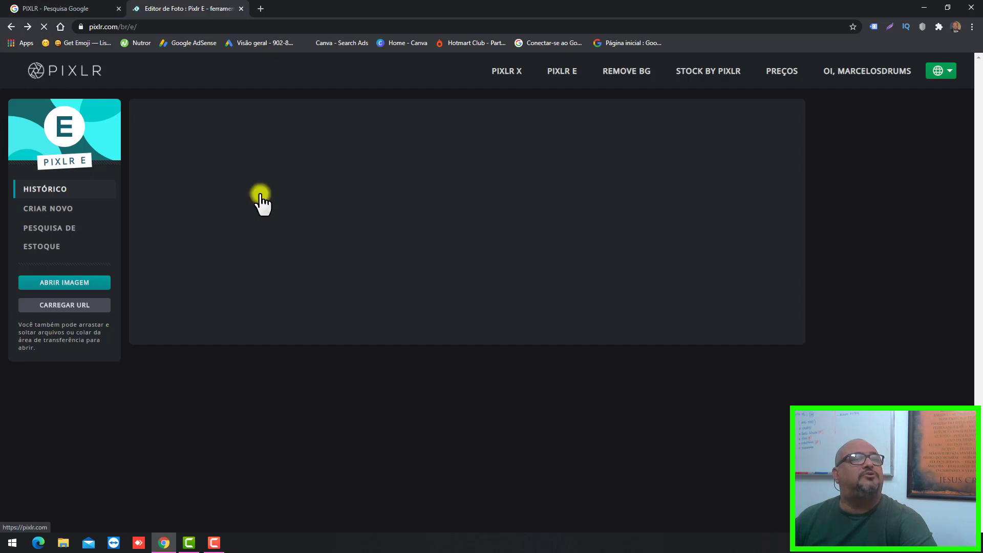
{"action": "left_click", "coordinate": [543, 75]}
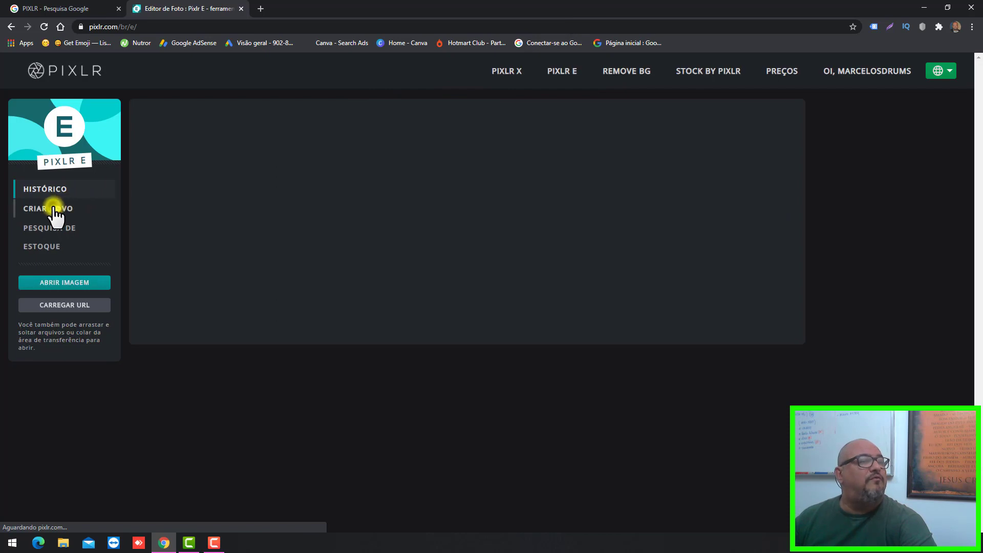
Create a blank Full HD 1920 x 1080 image and add the text "NUNCA DESISTA!" to it
{"action": "left_click", "coordinate": [56, 211]}
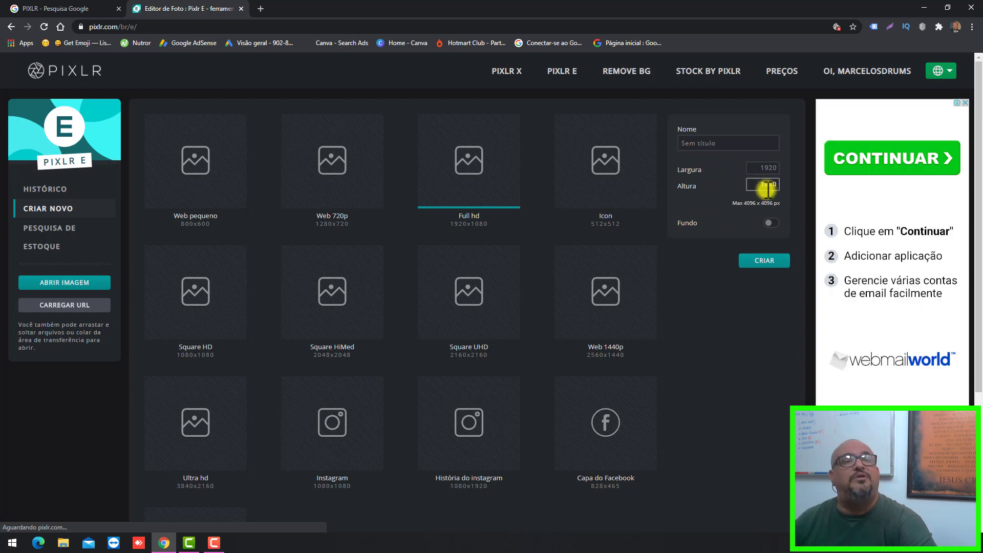
{"action": "left_click", "coordinate": [762, 263]}
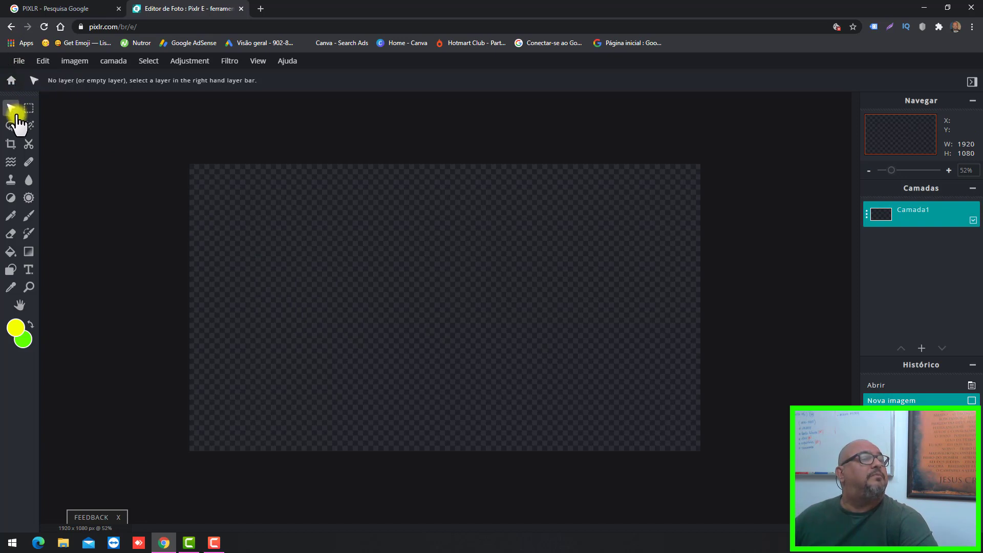
{"action": "left_click", "coordinate": [28, 270]}
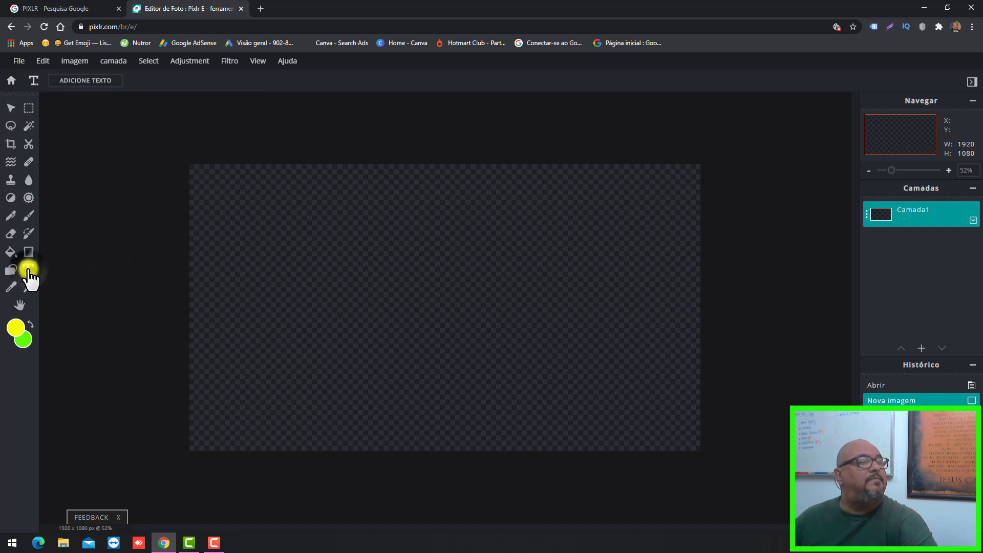
{"action": "left_click", "coordinate": [95, 82]}
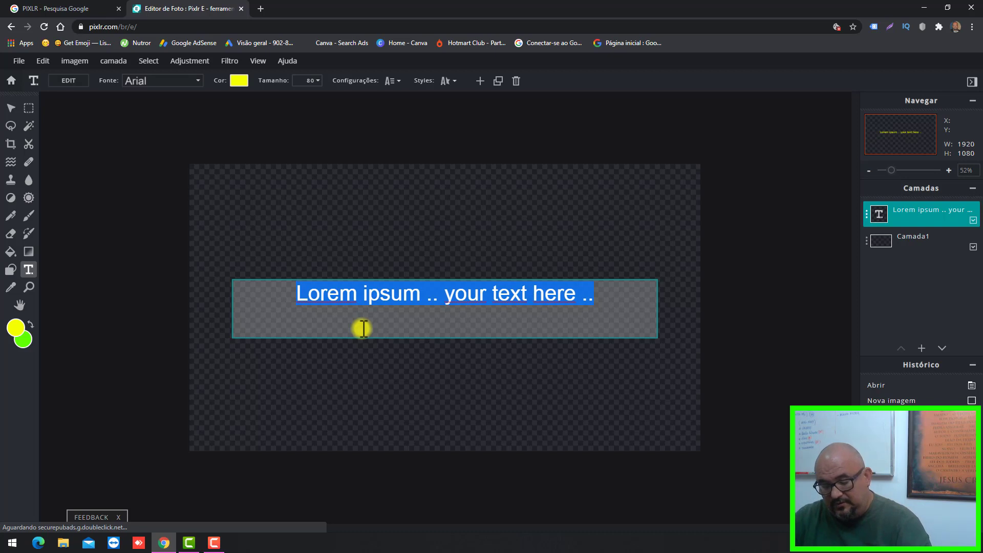
{"action": "type", "text": "NUNCA DESISTA!"}
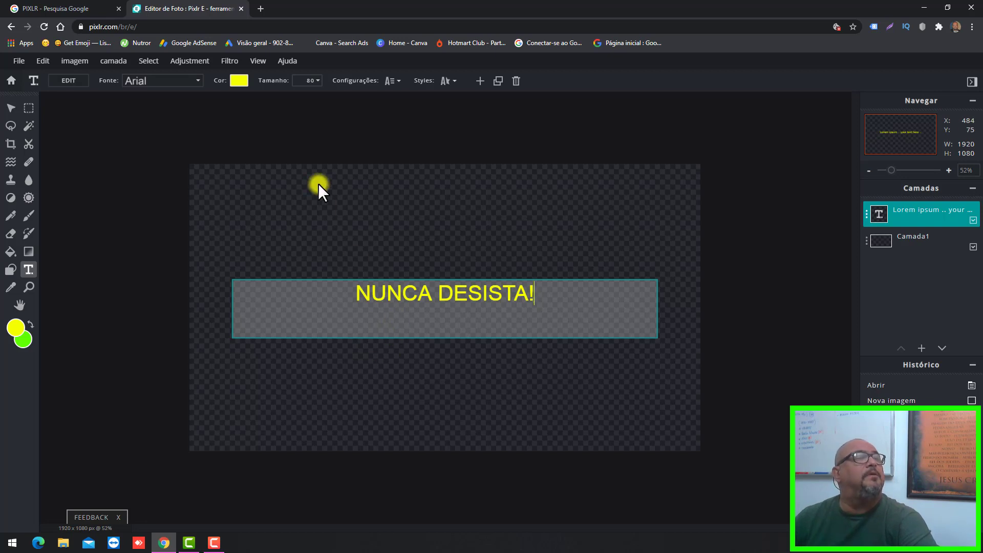
{"action": "left_click", "coordinate": [306, 115]}
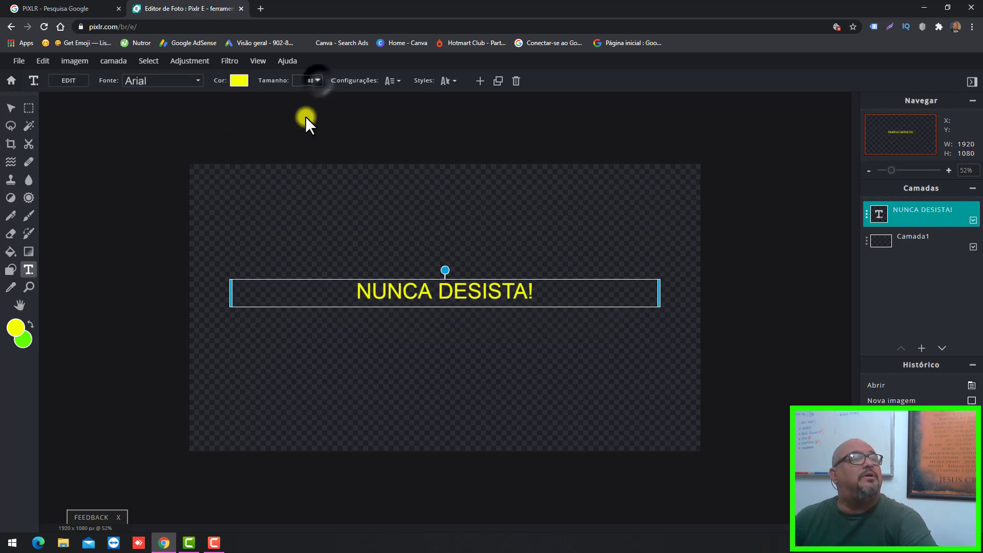
Set the font size of the "NUNCA DESISTA!" text to 154
{"action": "left_click", "coordinate": [316, 81]}
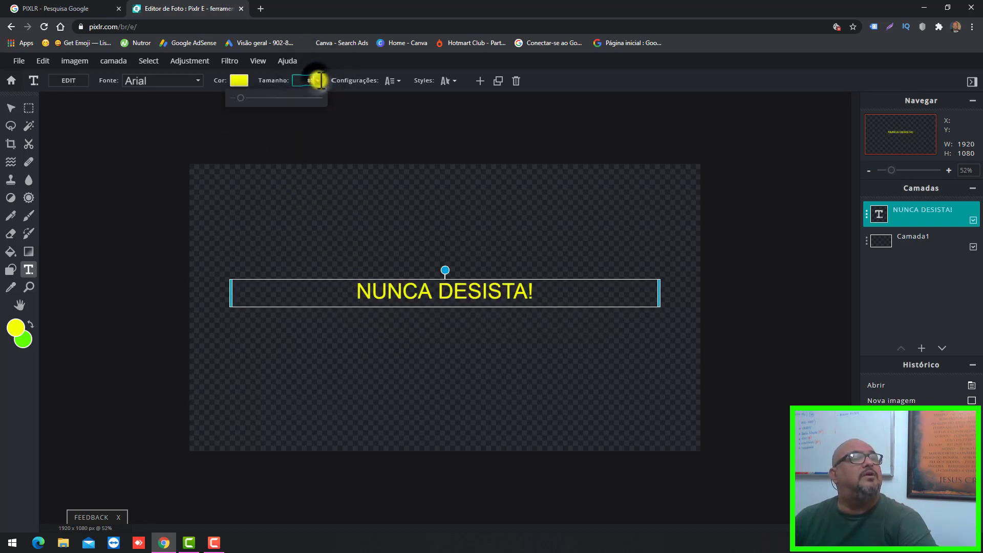
{"action": "type", "text": "100"}
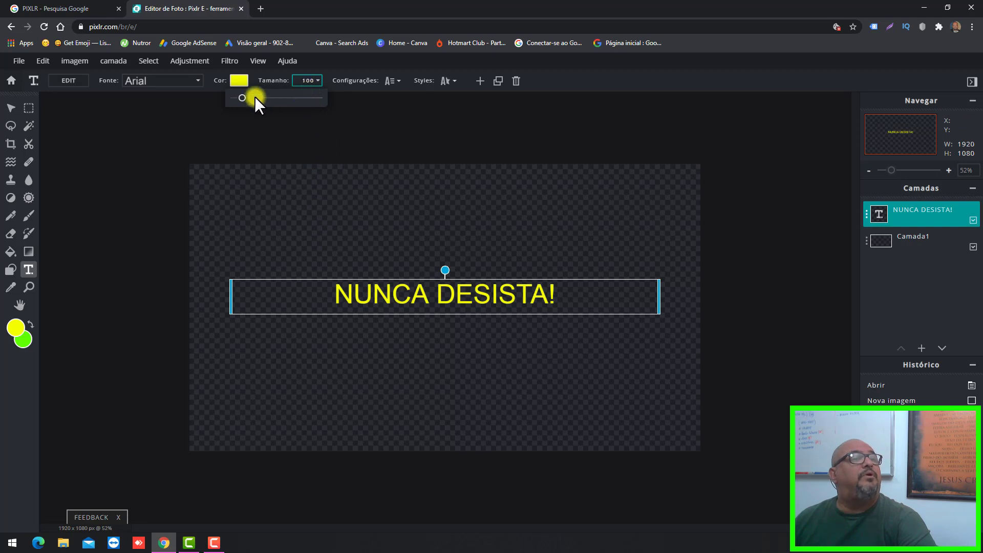
{"action": "left_click_drag", "start_coordinate": [243, 99], "coordinate": [247, 97]}
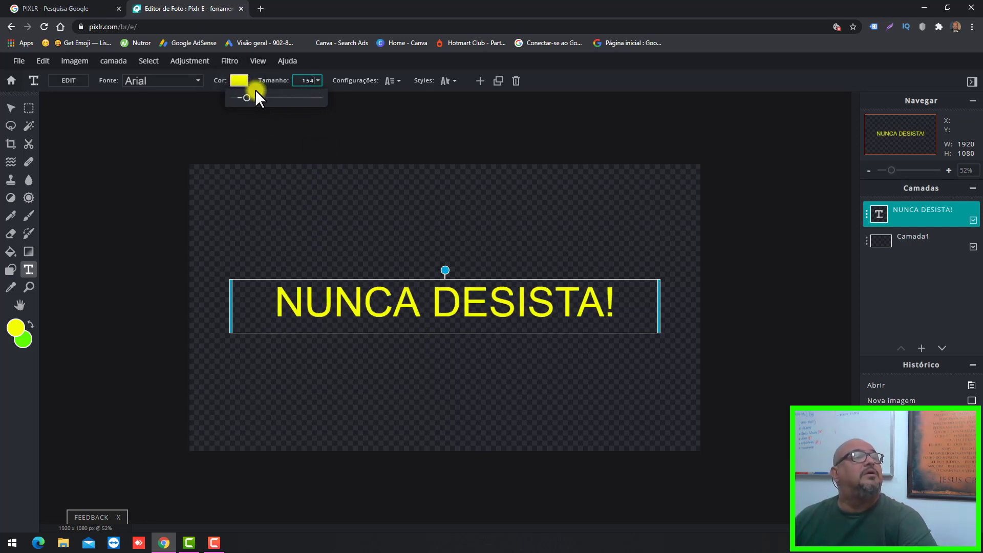
Make the "NUNCA DESISTA!" text bold
{"action": "left_click", "coordinate": [197, 82]}
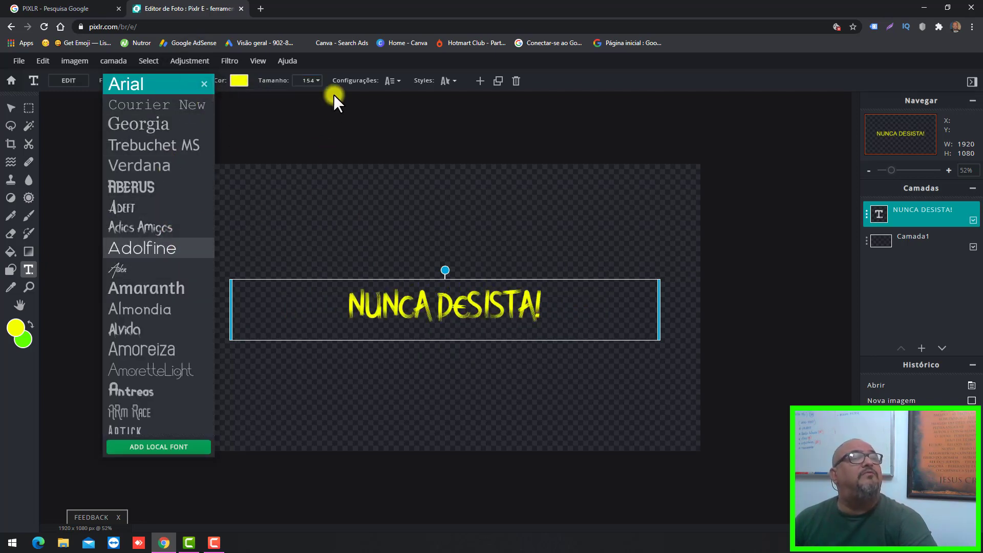
{"action": "left_click", "coordinate": [379, 87]}
{"action": "left_click", "coordinate": [398, 84]}
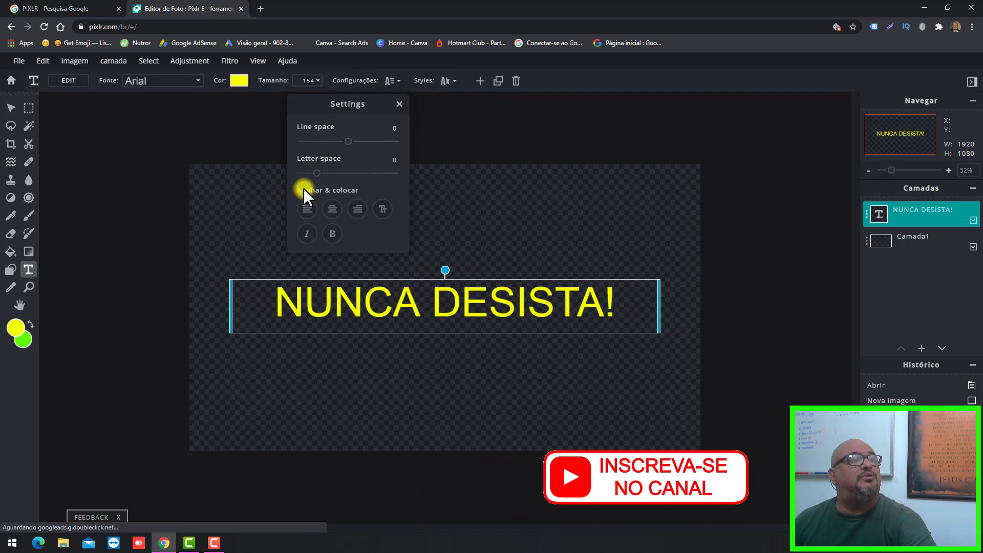
{"action": "left_click", "coordinate": [332, 234]}
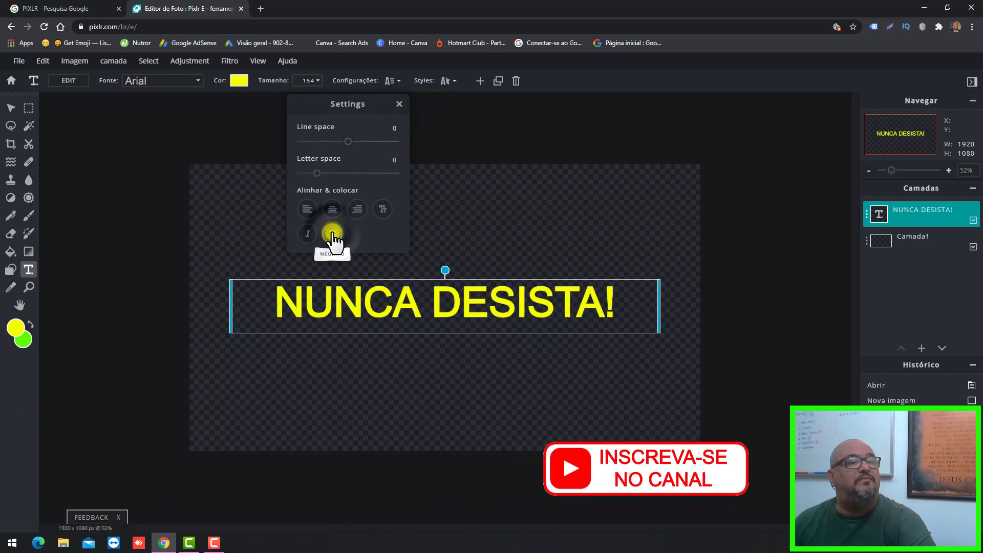
{"action": "left_click", "coordinate": [490, 127]}
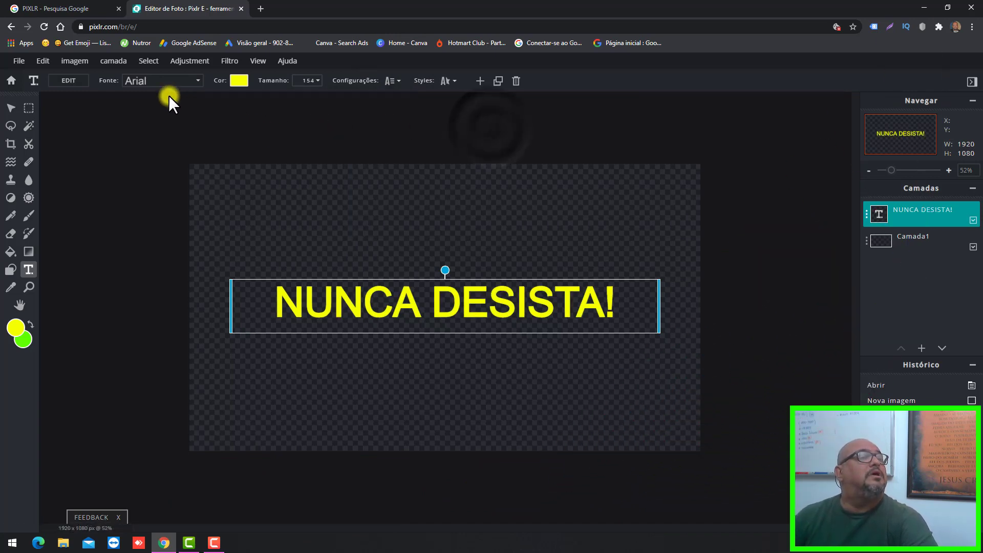
Change the font of the "NUNCA DESISTA!" text to BEBASNEUE
{"action": "left_click", "coordinate": [200, 82]}
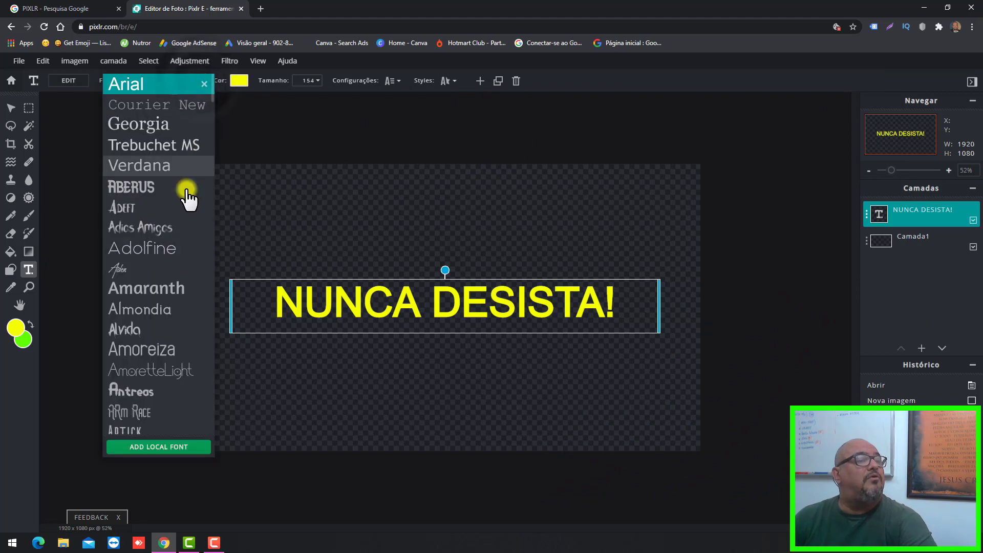
{"action": "left_click", "coordinate": [148, 210]}
{"action": "scroll", "coordinate": [147, 220], "scroll_direction": "down", "scroll_amount": 1}
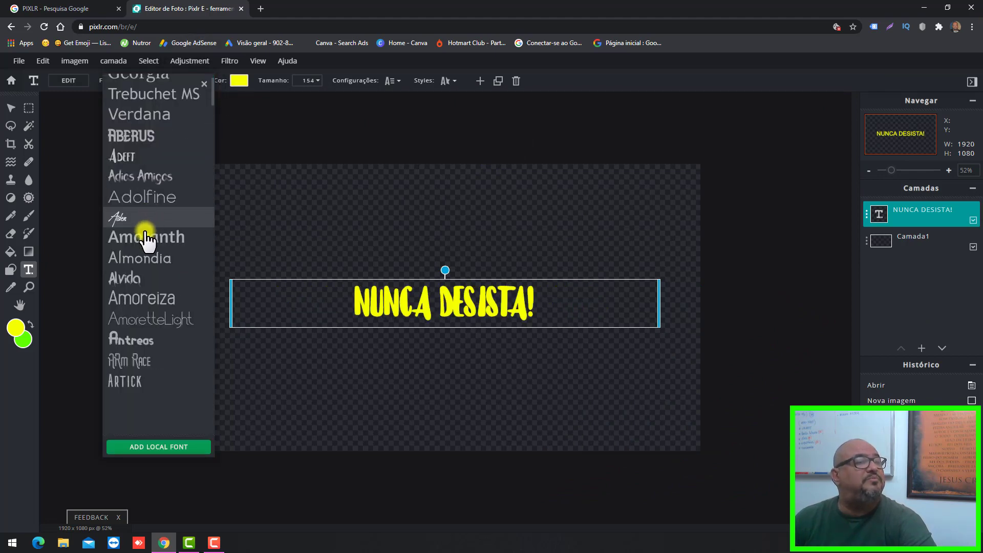
{"action": "scroll", "coordinate": [146, 232], "scroll_direction": "down", "scroll_amount": 1}
{"action": "left_click", "coordinate": [210, 226]}
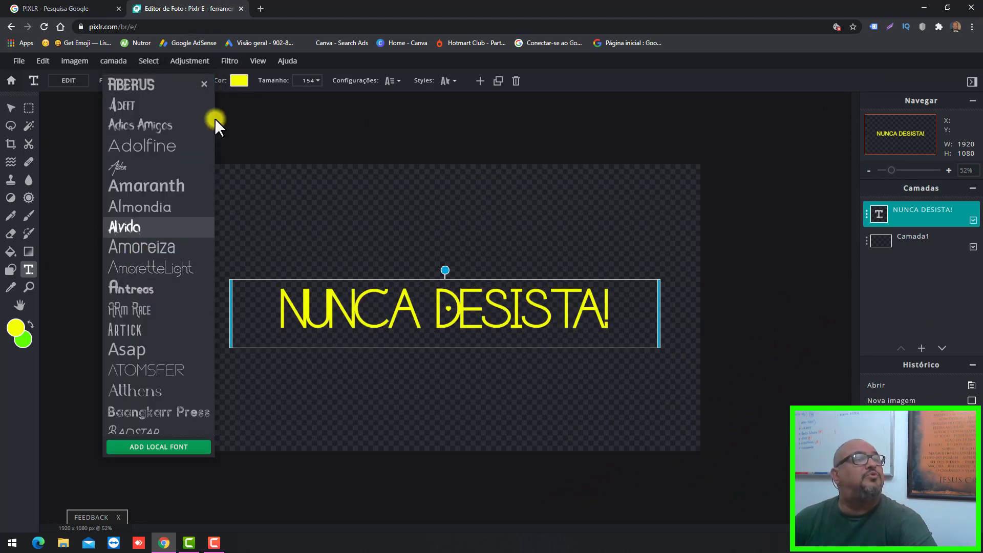
{"action": "left_click", "coordinate": [214, 109]}
{"action": "scroll", "coordinate": [215, 109], "scroll_direction": "down", "scroll_amount": 2}
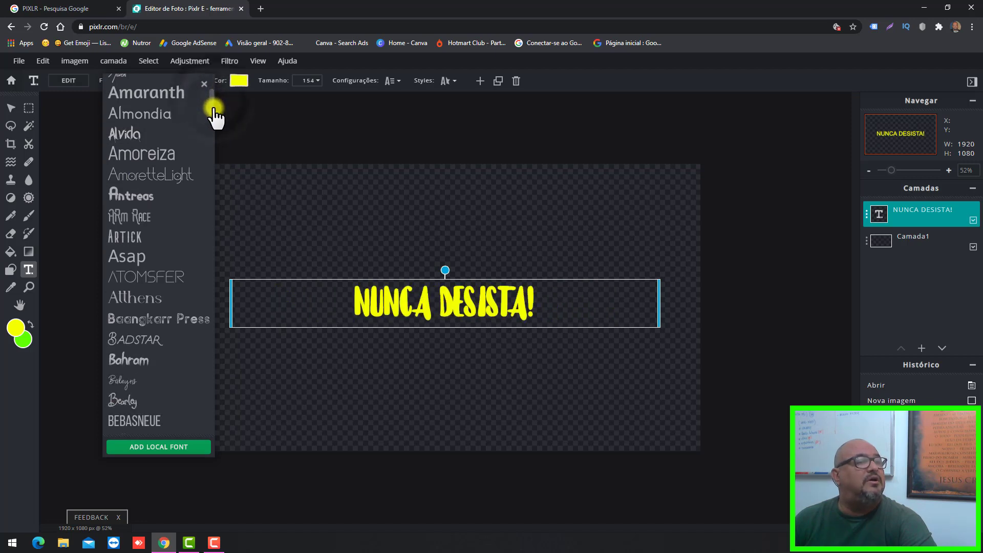
{"action": "scroll", "coordinate": [214, 111], "scroll_direction": "down", "scroll_amount": 1}
{"action": "left_click", "coordinate": [215, 115]}
{"action": "scroll", "coordinate": [216, 118], "scroll_direction": "down", "scroll_amount": 2}
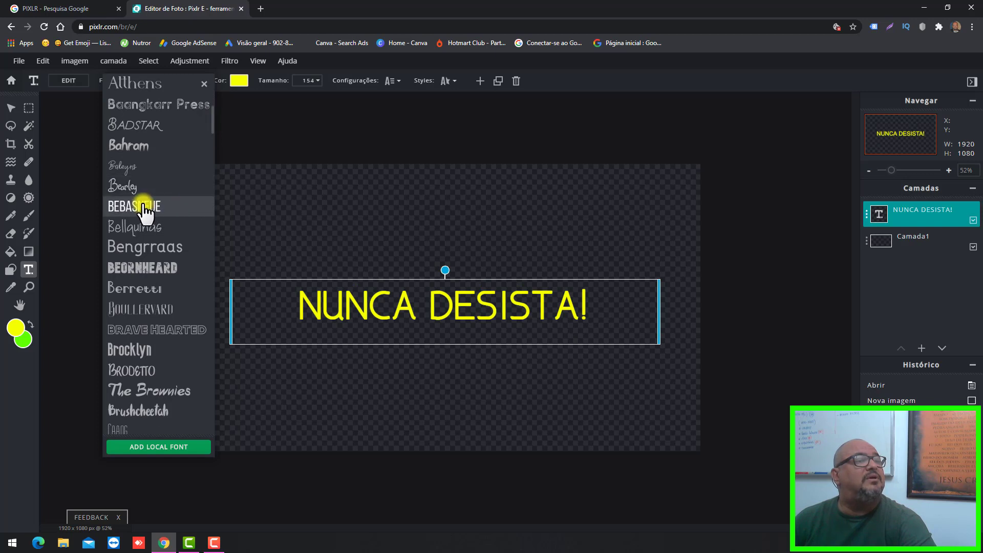
{"action": "left_click", "coordinate": [146, 207]}
{"action": "left_click", "coordinate": [143, 206]}
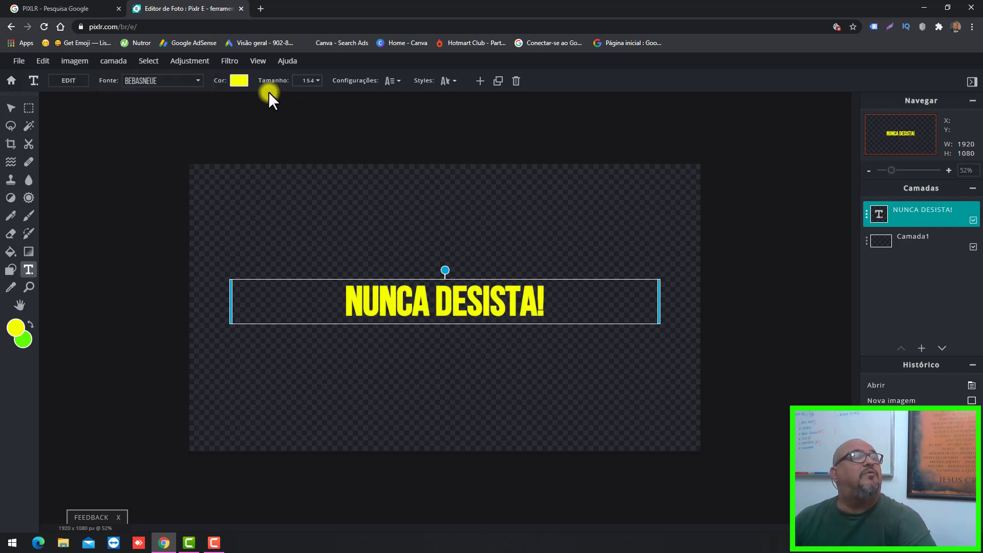
Slightly increase the letter spacing of the "NUNCA DESISTA!" text
{"action": "left_click", "coordinate": [396, 80]}
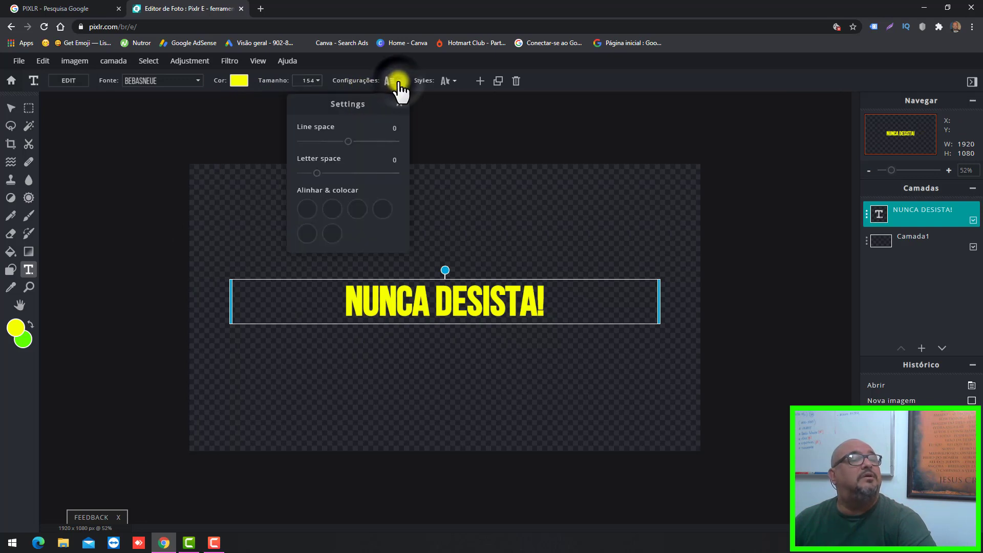
{"action": "left_click", "coordinate": [317, 174]}
{"action": "left_click_drag", "start_coordinate": [317, 174], "coordinate": [325, 175]}
{"action": "left_click", "coordinate": [487, 131]}
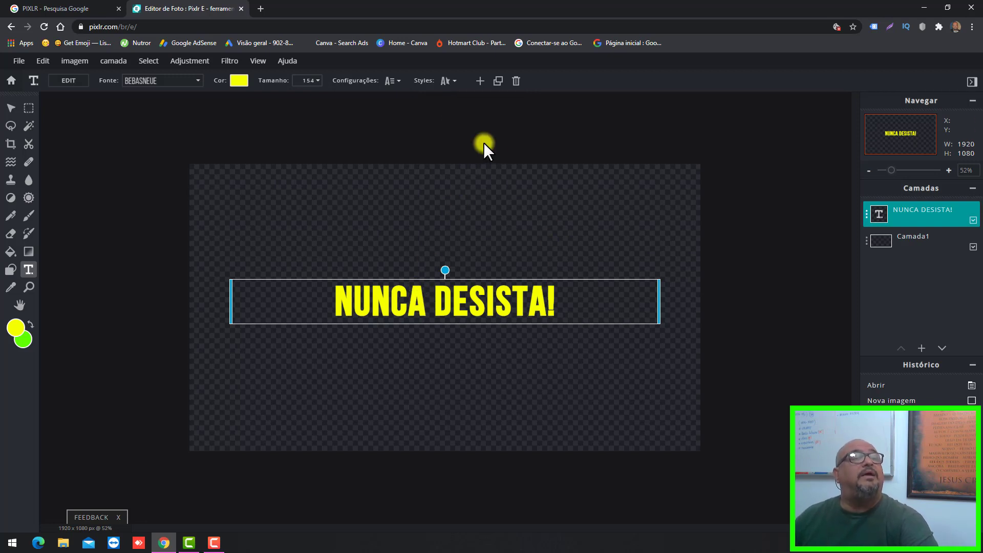
{"action": "left_click", "coordinate": [454, 82]}
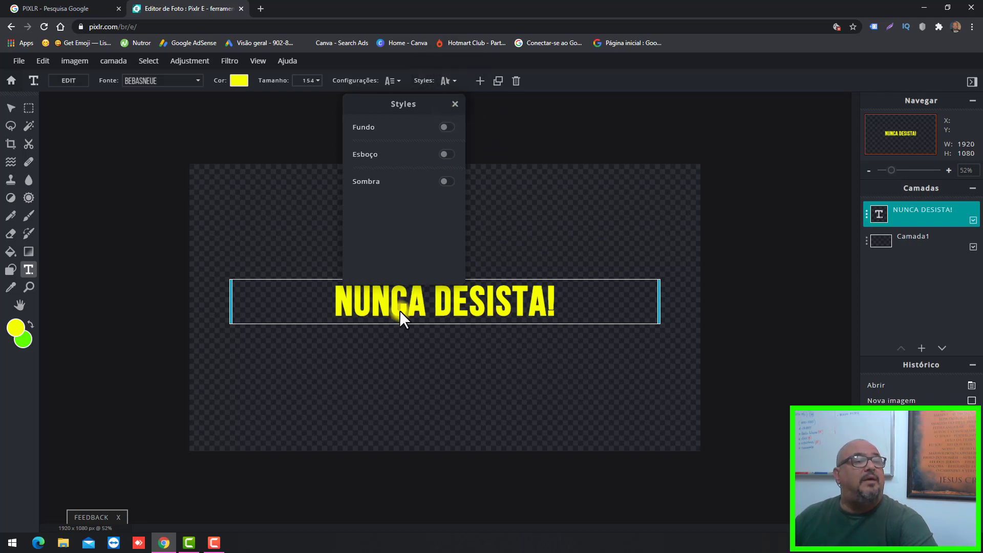
{"action": "left_click", "coordinate": [257, 124]}
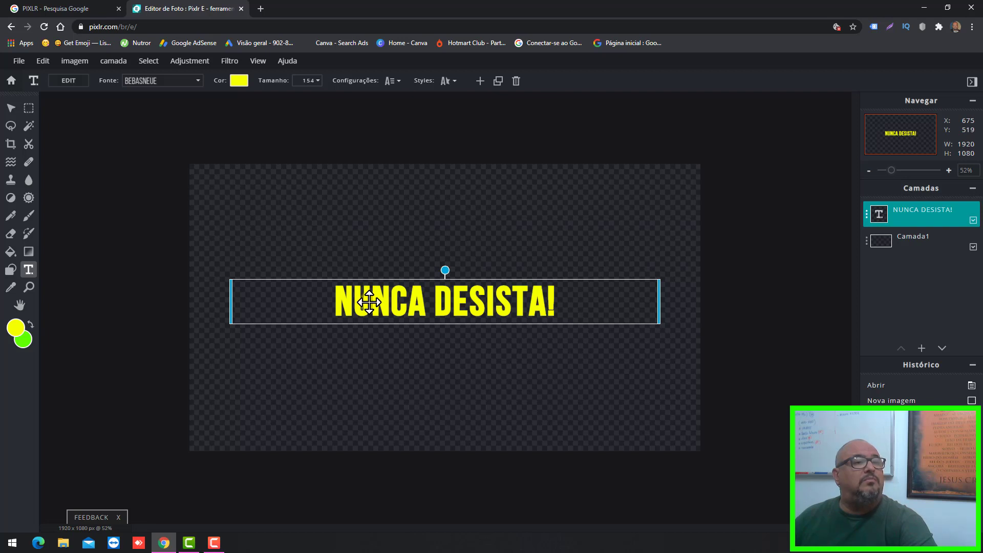
Change the color of the "NUNCA DESISTA!" text to white, #FFFFFF
{"action": "left_click", "coordinate": [239, 82]}
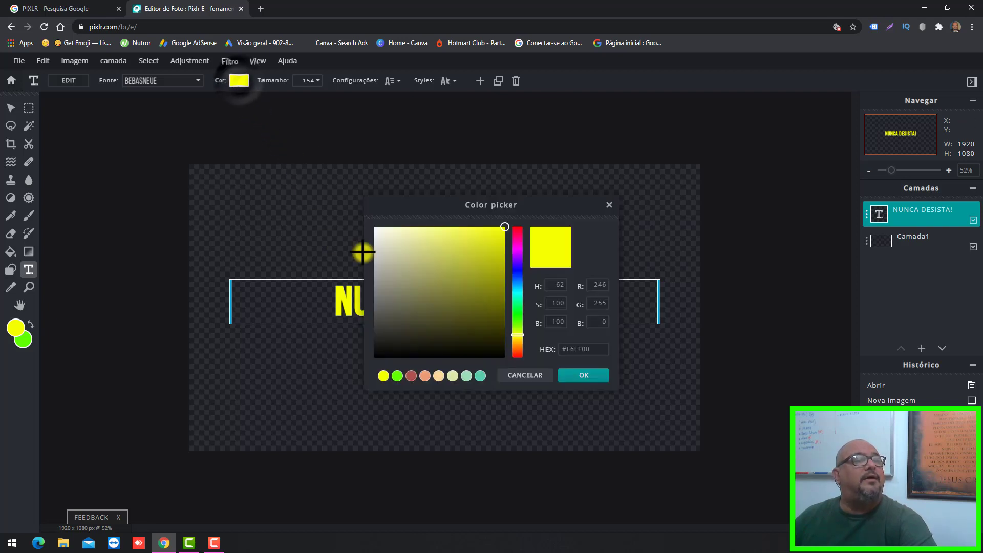
{"action": "left_click_drag", "start_coordinate": [377, 229], "coordinate": [364, 220]}
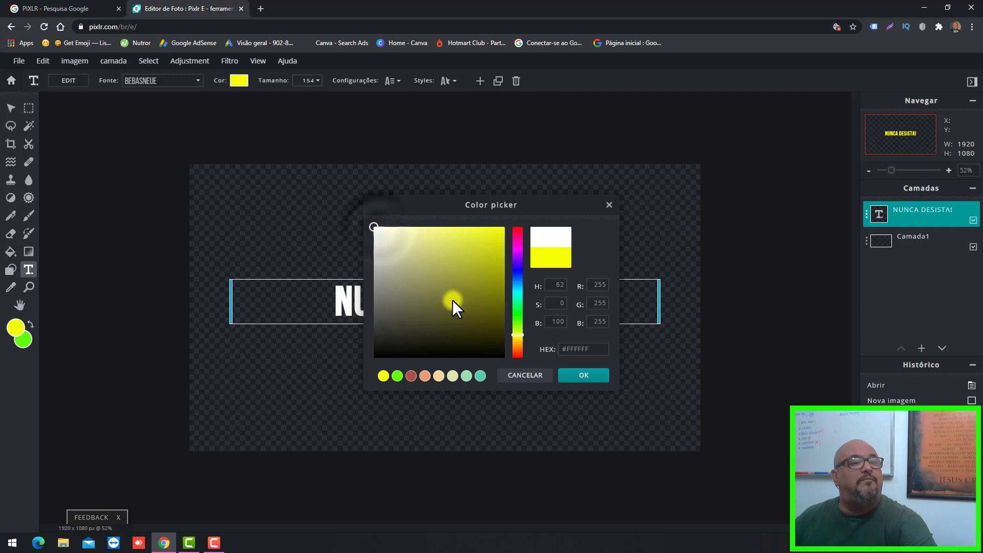
{"action": "left_click", "coordinate": [565, 377]}
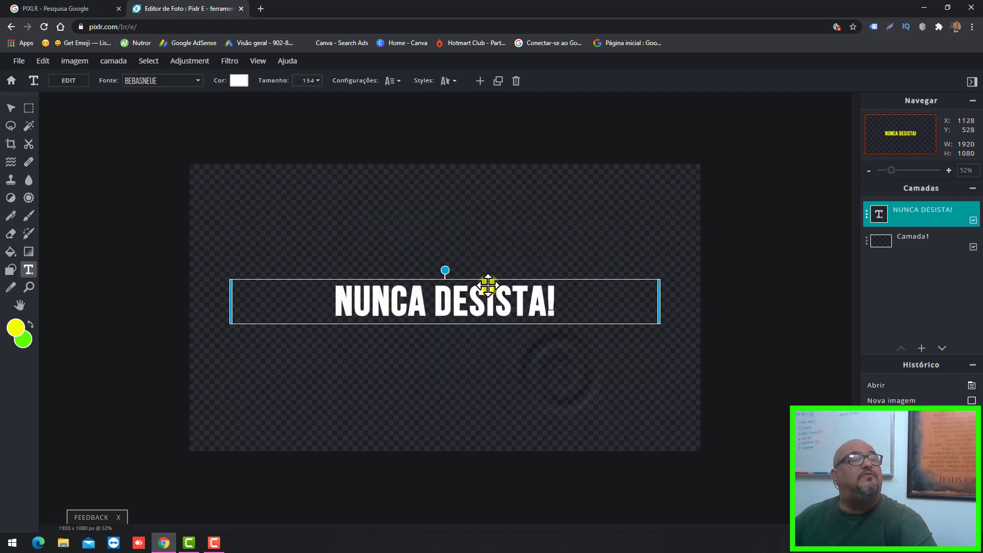
Enable the shadow style on the "NUNCA DESISTA!" text and set the shadow color to bright cyan
{"action": "left_click", "coordinate": [455, 82]}
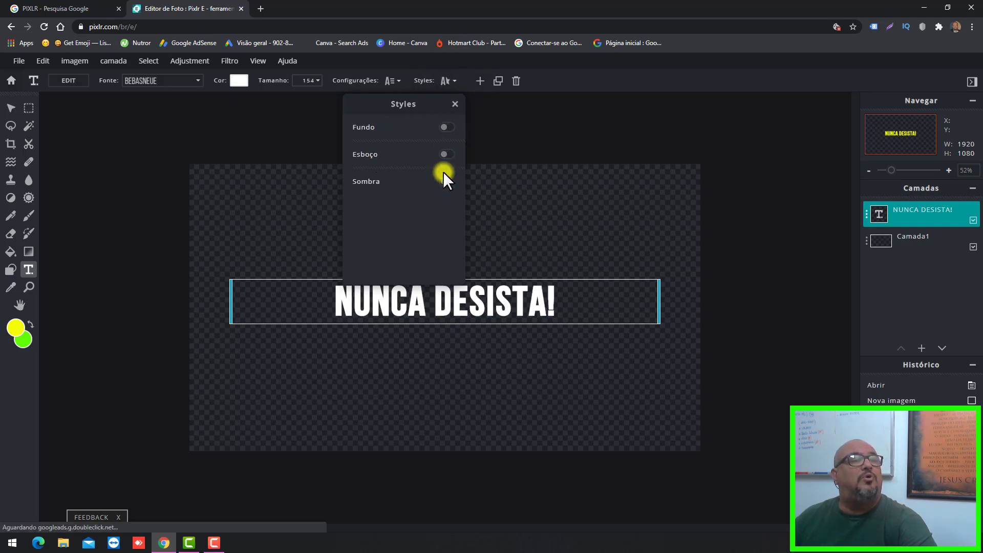
{"action": "left_click", "coordinate": [448, 181]}
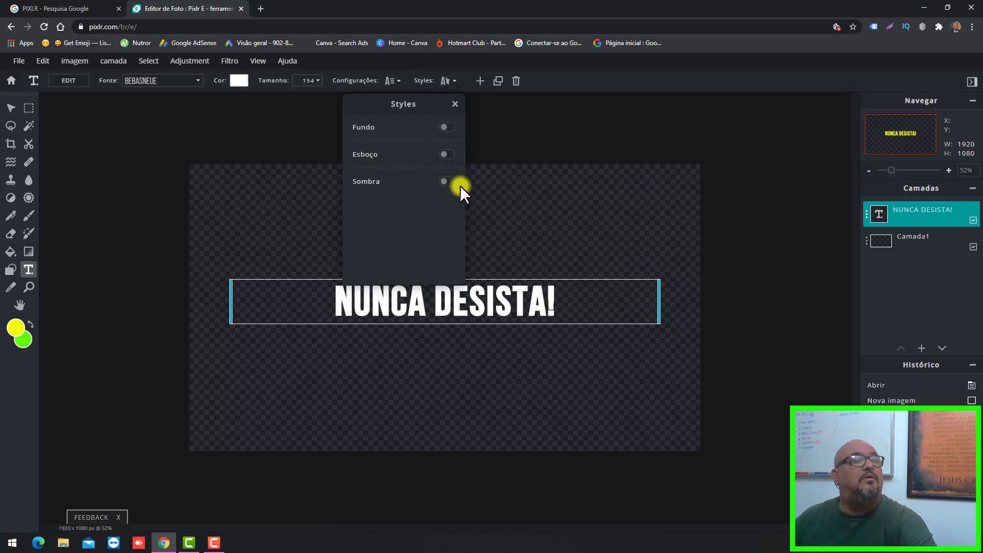
{"action": "left_click", "coordinate": [446, 181]}
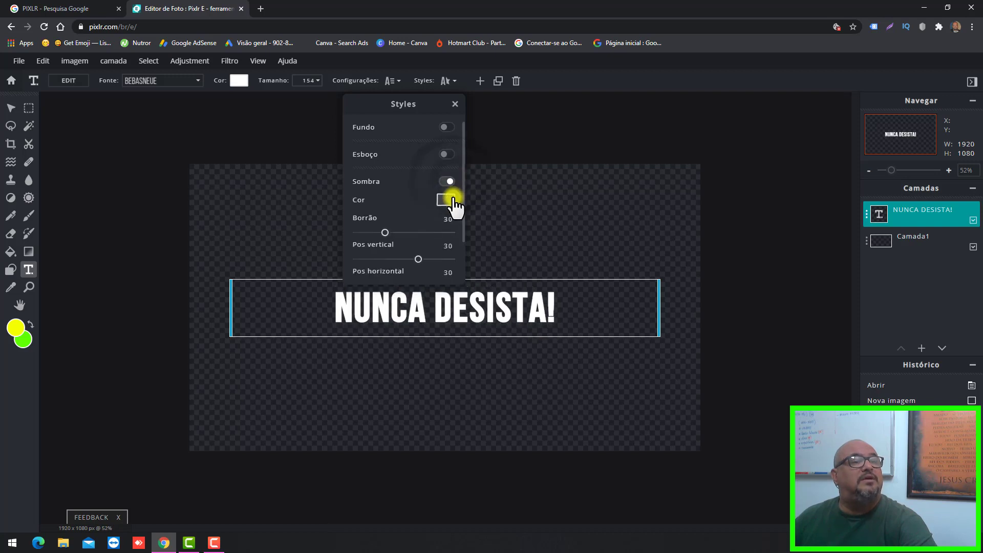
{"action": "left_click", "coordinate": [444, 200]}
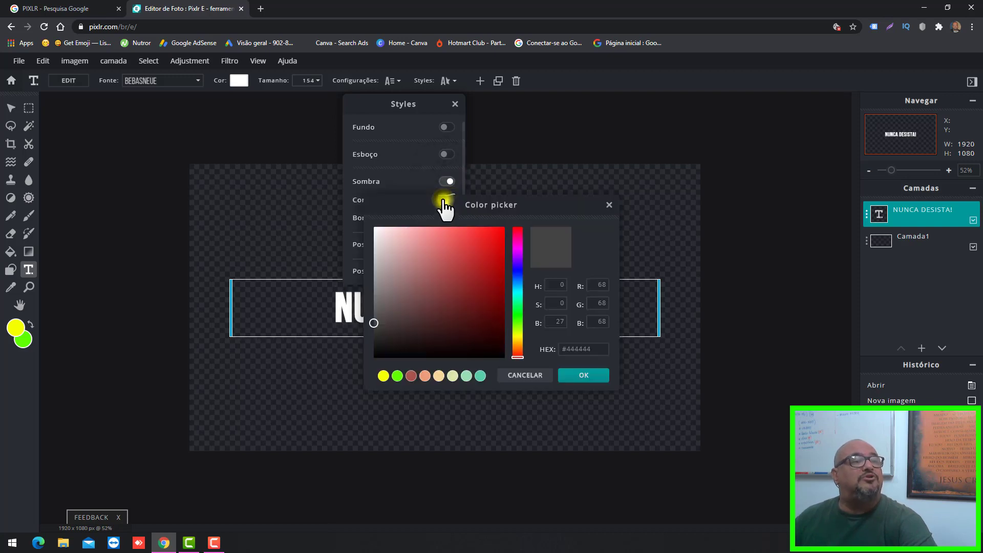
{"action": "left_click", "coordinate": [516, 293]}
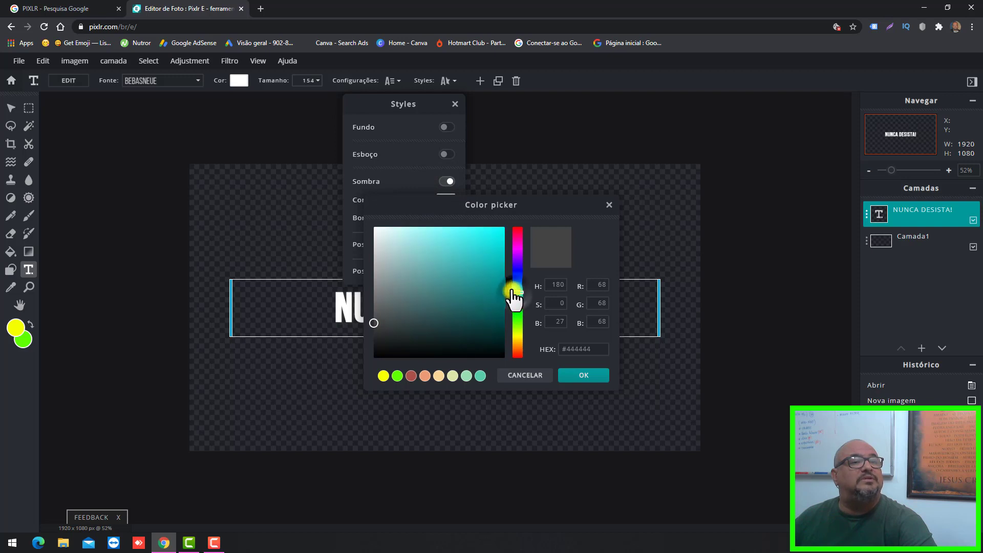
{"action": "left_click", "coordinate": [503, 228]}
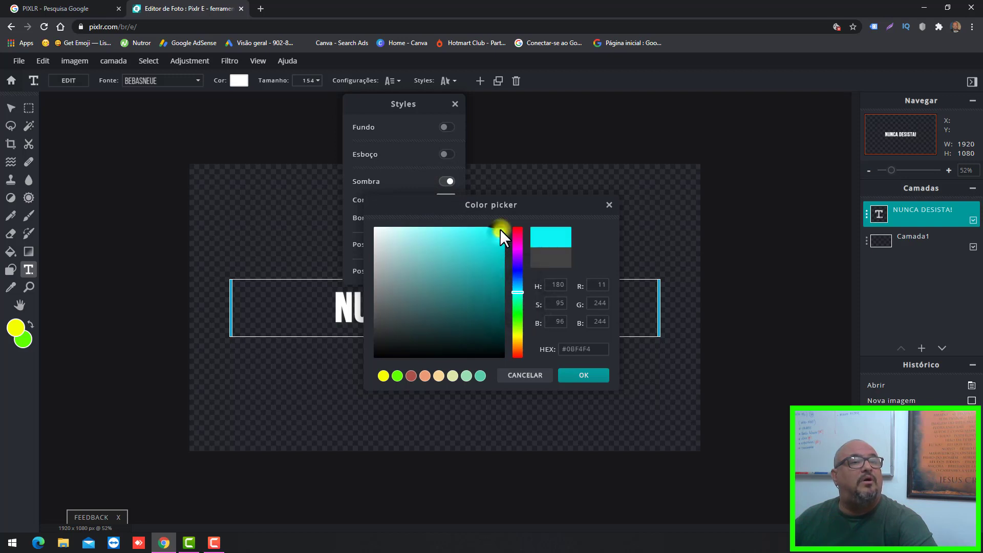
{"action": "left_click", "coordinate": [564, 373]}
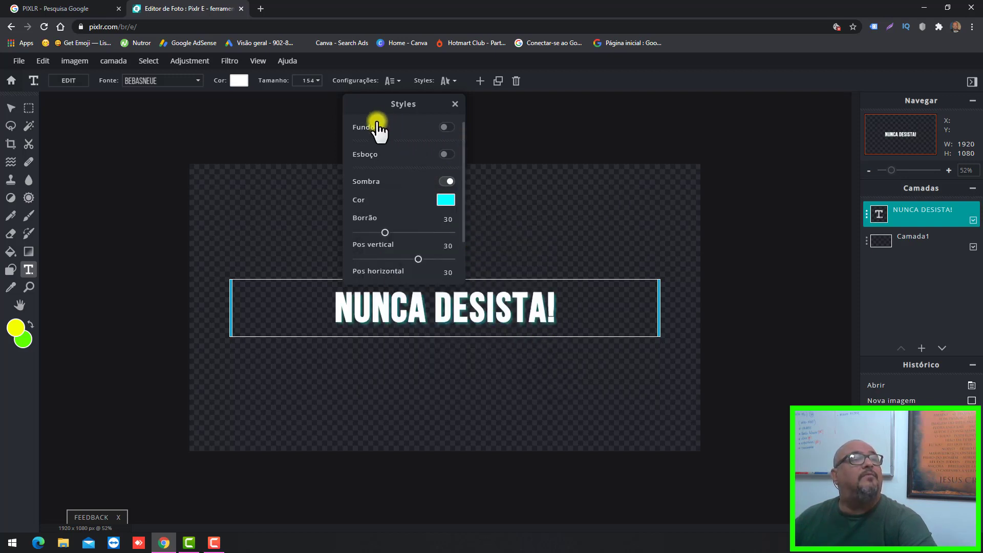
Set the text shadow's blur to 0 and its opacity to 100
{"action": "left_click_drag", "start_coordinate": [358, 103], "coordinate": [155, 136]}
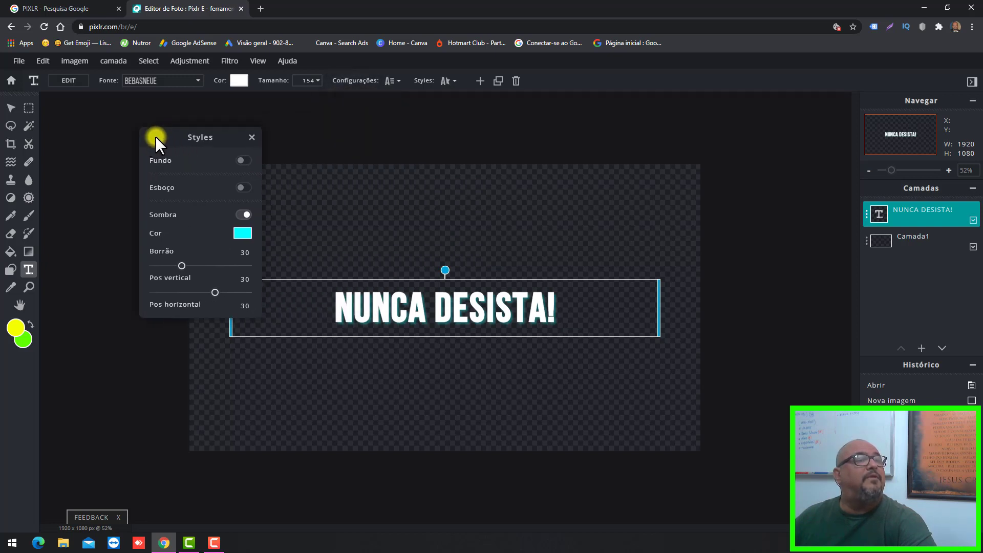
{"action": "left_click_drag", "start_coordinate": [181, 266], "coordinate": [160, 266]}
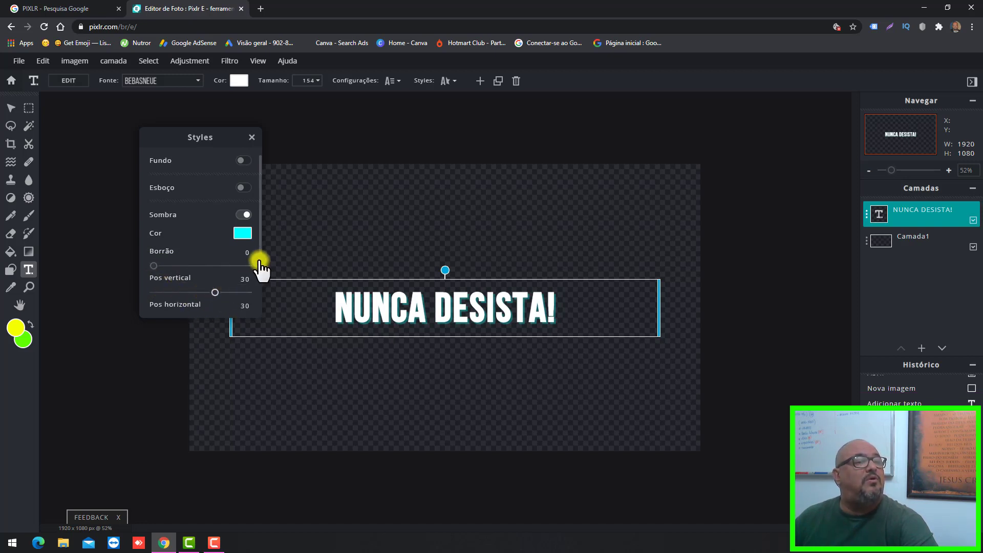
{"action": "left_click_drag", "start_coordinate": [259, 262], "coordinate": [257, 311]}
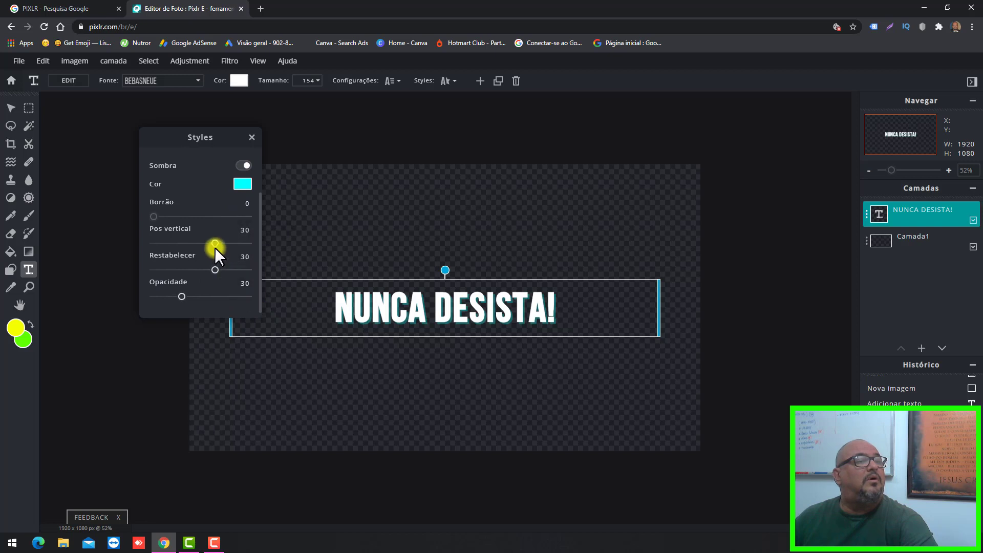
{"action": "left_click_drag", "start_coordinate": [188, 291], "coordinate": [254, 301]}
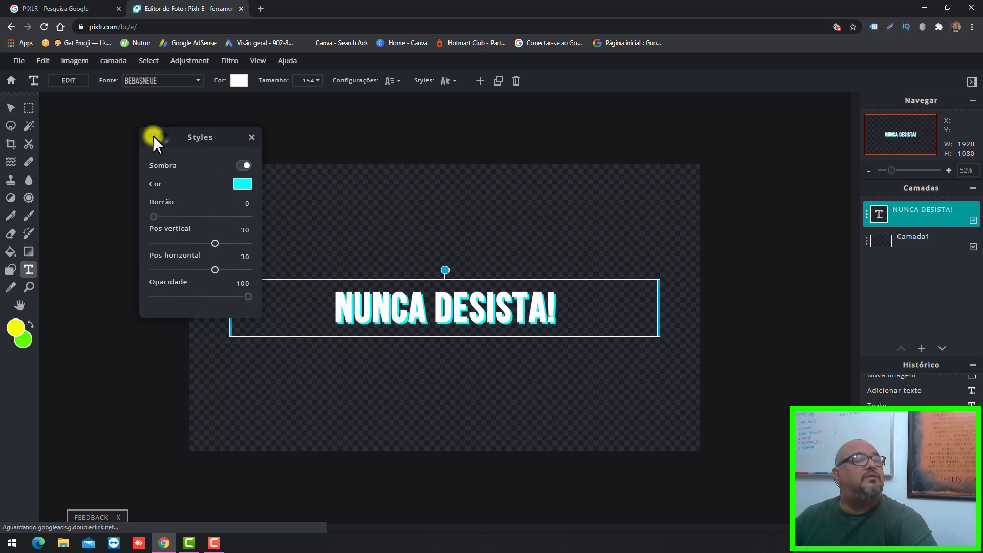
{"action": "left_click_drag", "start_coordinate": [159, 137], "coordinate": [113, 126]}
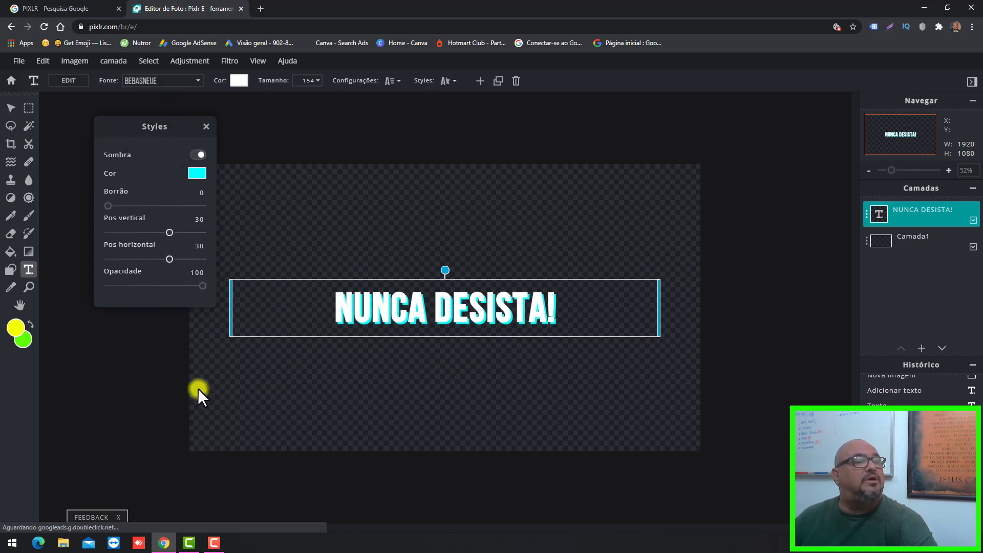
{"action": "left_click", "coordinate": [134, 363]}
{"action": "scroll", "coordinate": [442, 399], "scroll_direction": "up", "scroll_amount": 3}
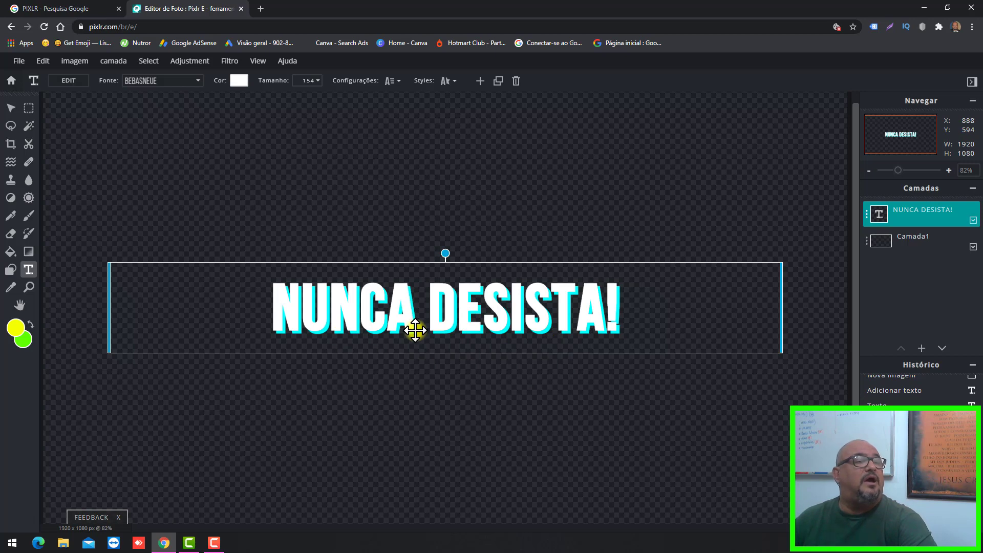
Add an outline to the "NUNCA DESISTA!" text in cyan, #00FFFF
{"action": "left_click", "coordinate": [453, 83]}
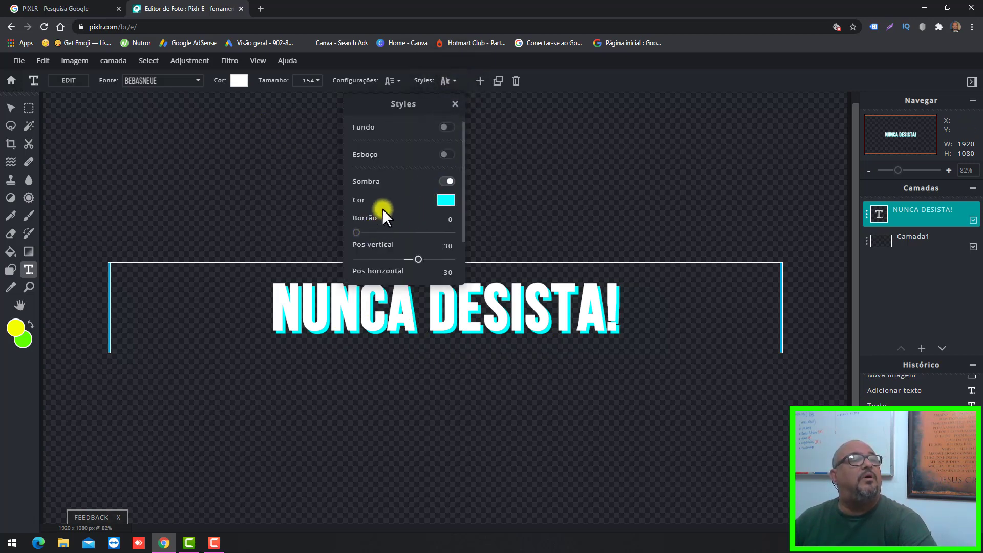
{"action": "left_click", "coordinate": [449, 153]}
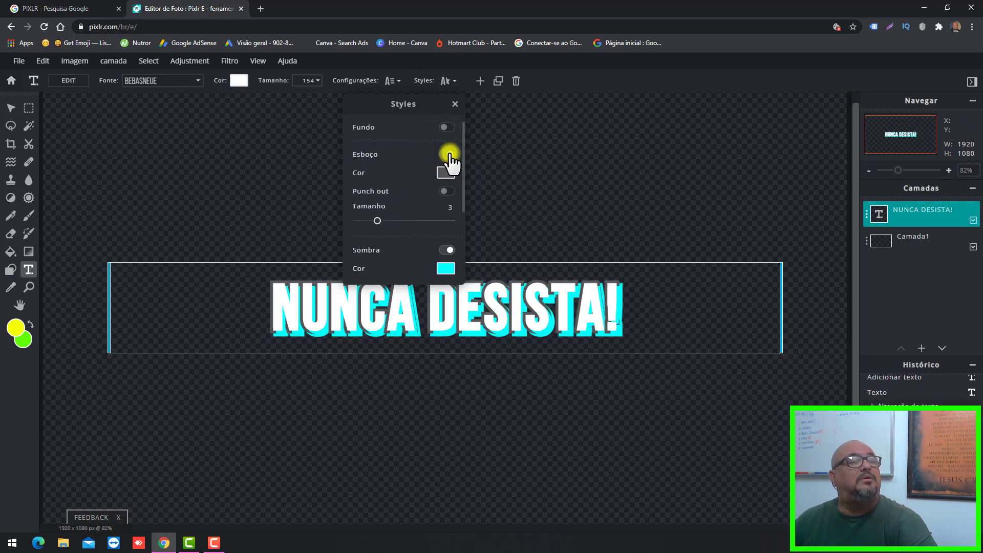
{"action": "left_click", "coordinate": [445, 173]}
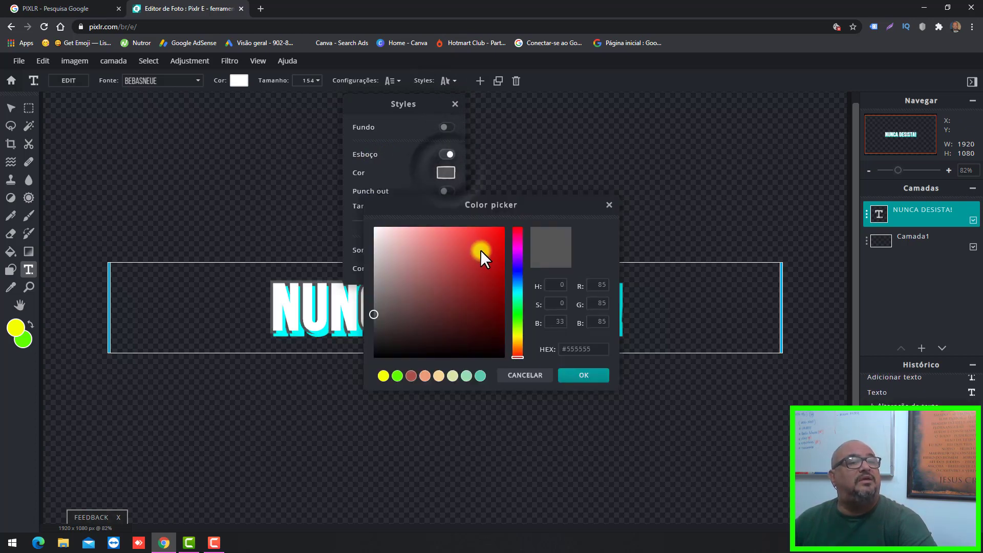
{"action": "left_click_drag", "start_coordinate": [500, 228], "coordinate": [511, 219]}
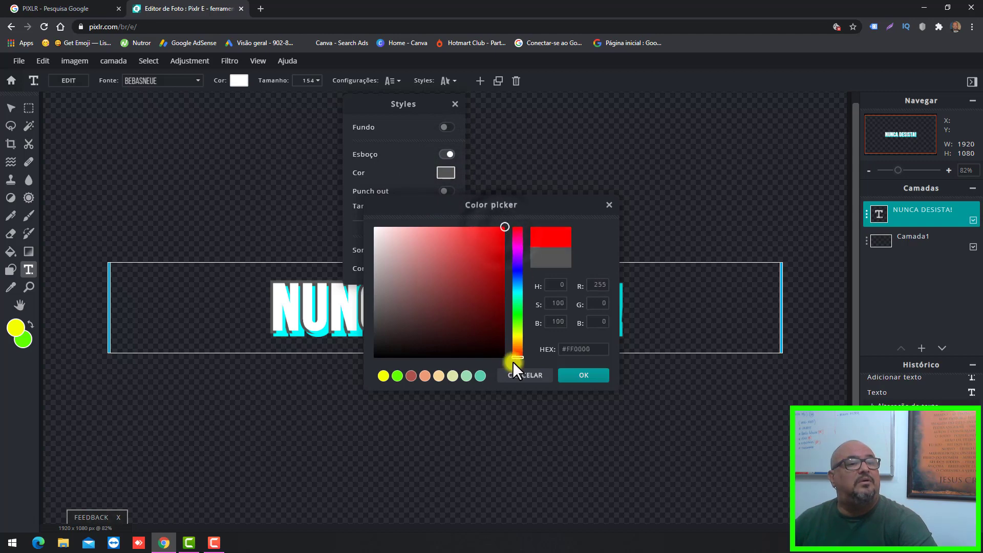
{"action": "left_click_drag", "start_coordinate": [517, 358], "coordinate": [515, 302]}
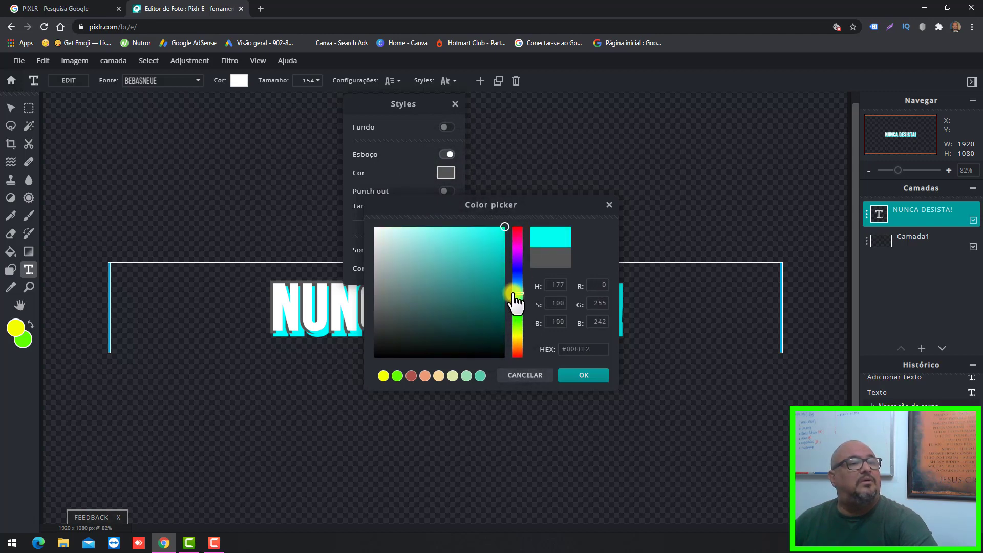
{"action": "left_click_drag", "start_coordinate": [422, 201], "coordinate": [601, 66]}
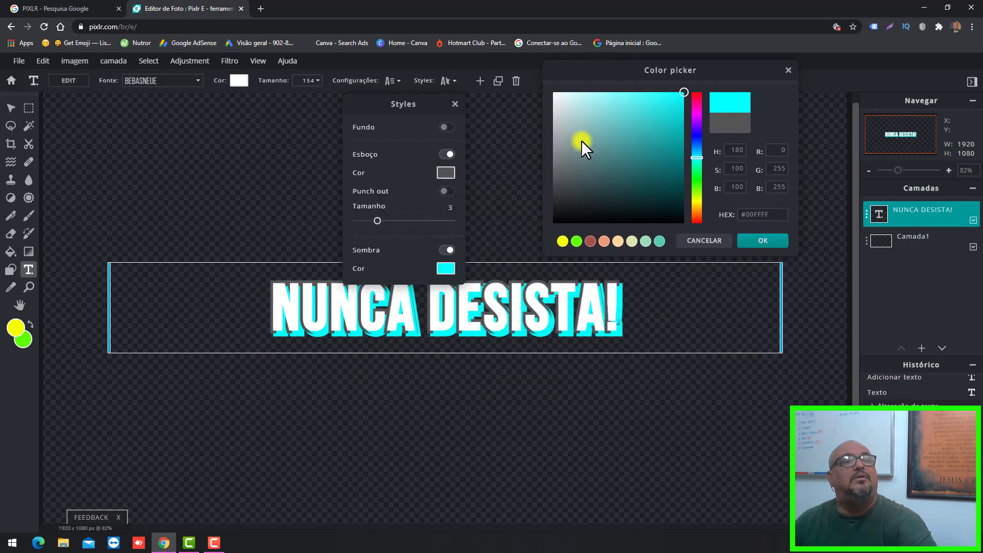
{"action": "left_click", "coordinate": [742, 240]}
{"action": "left_click", "coordinate": [639, 385]}
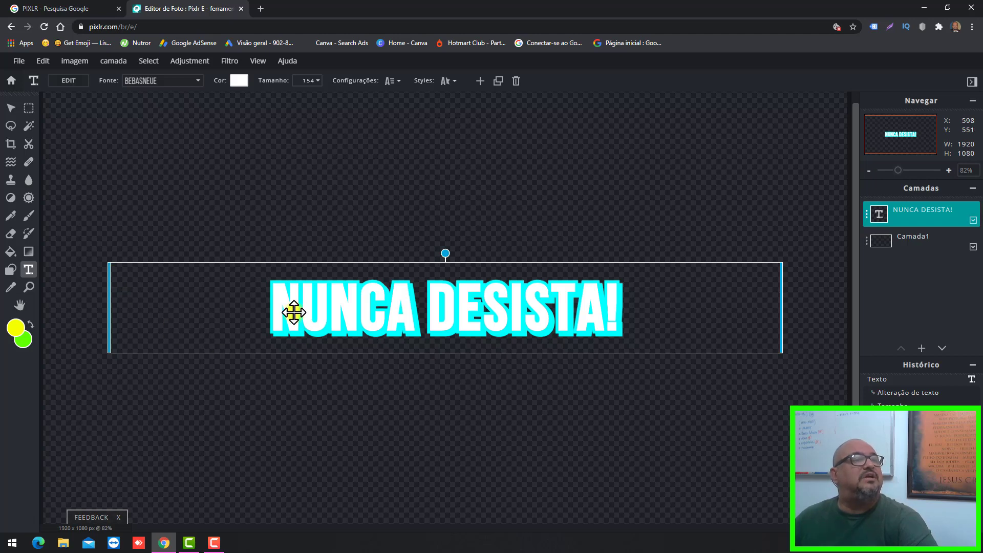
Change the color of the "NUNCA DESISTA!" text to purple, #981BDB
{"action": "left_click", "coordinate": [239, 81]}
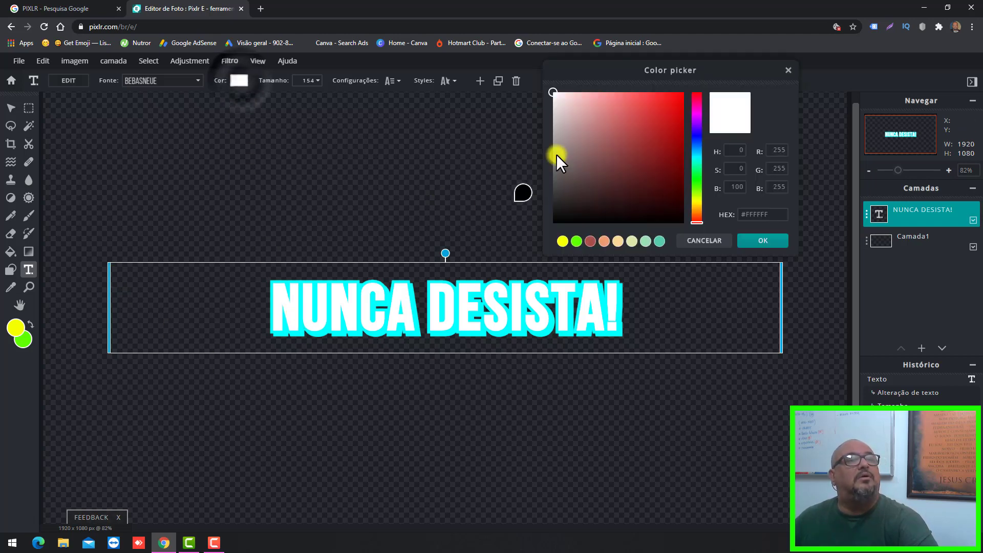
{"action": "left_click", "coordinate": [668, 109]}
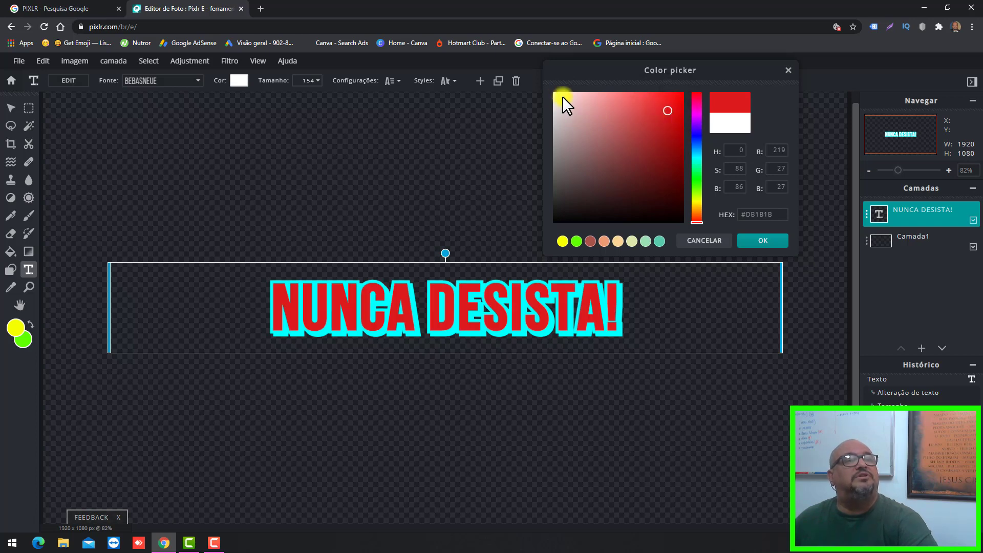
{"action": "left_click_drag", "start_coordinate": [699, 230], "coordinate": [684, 121]}
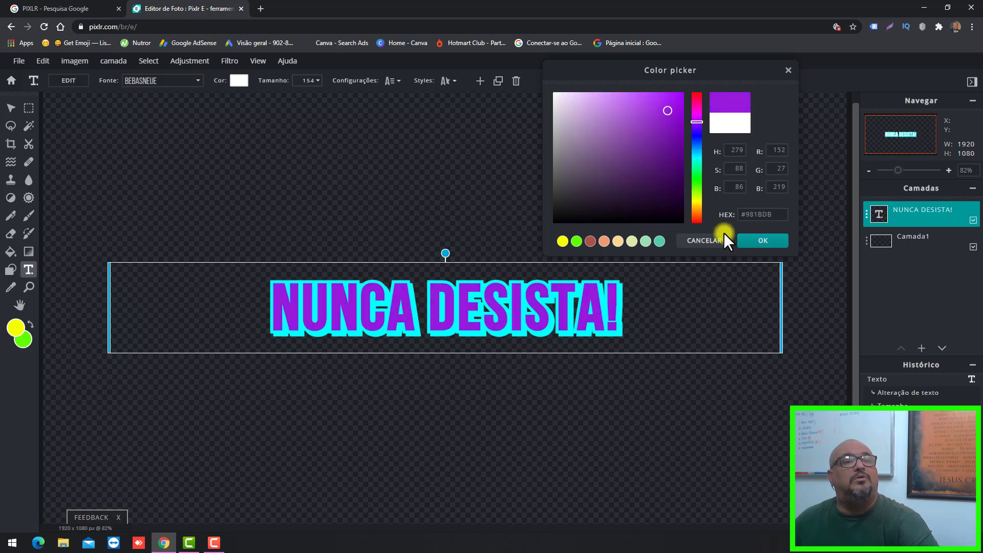
{"action": "left_click", "coordinate": [746, 244]}
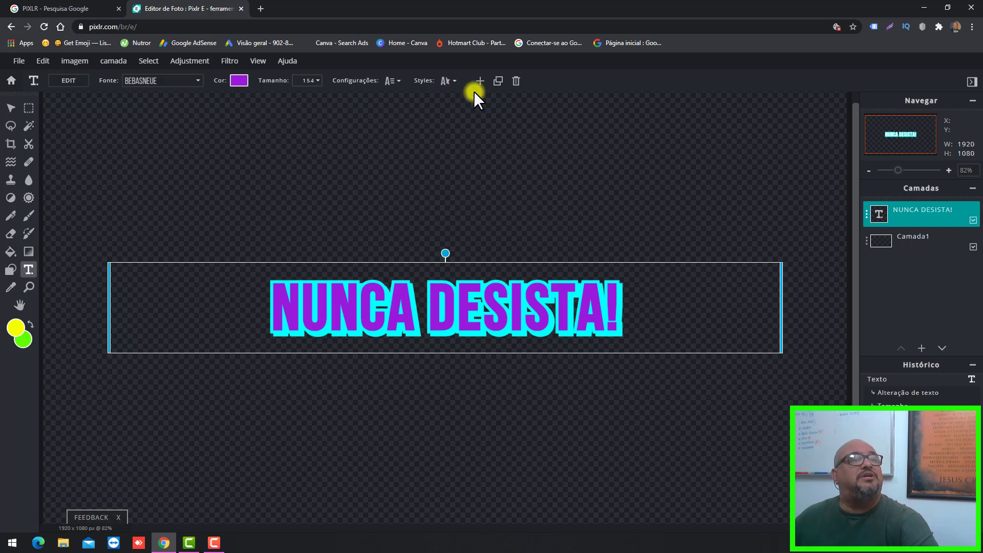
Turn off the outline on the "NUNCA DESISTA!" text
{"action": "left_click", "coordinate": [453, 81]}
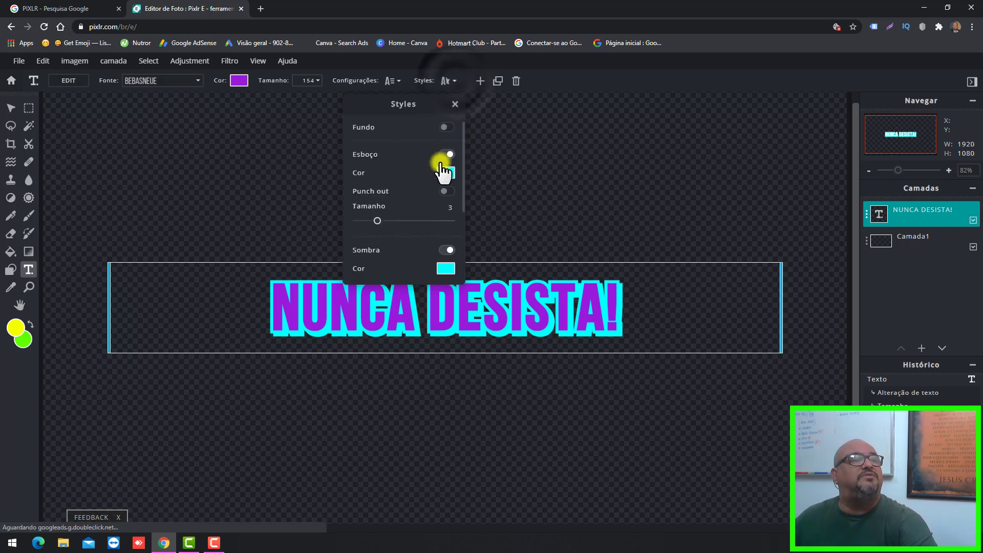
{"action": "left_click", "coordinate": [443, 155]}
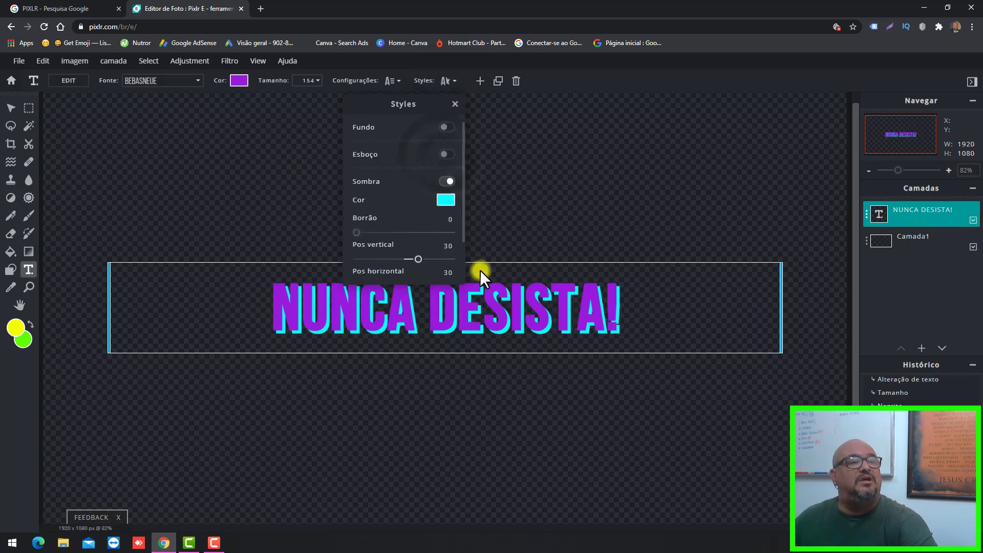
{"action": "left_click", "coordinate": [563, 204]}
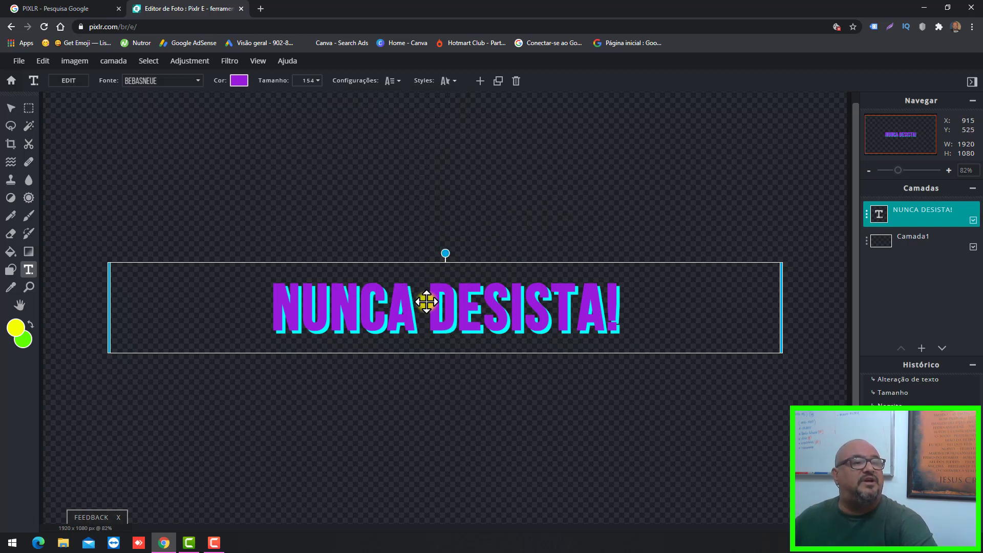
Set the text shadow's vertical position to 17 with the blur at 0, and deselect the text
{"action": "scroll", "coordinate": [424, 403], "scroll_direction": "up", "scroll_amount": 3}
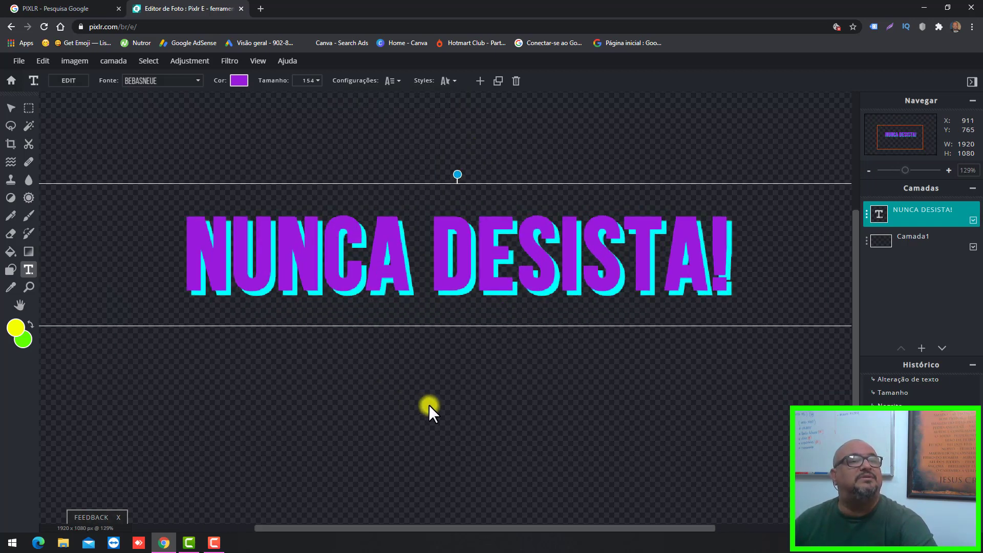
{"action": "left_click", "coordinate": [457, 81]}
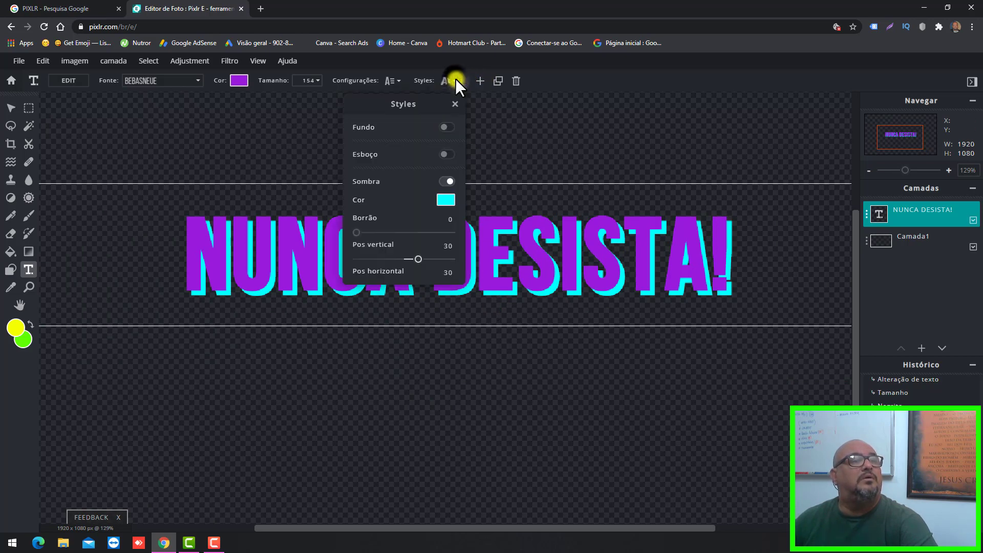
{"action": "left_click_drag", "start_coordinate": [343, 100], "coordinate": [536, 330]}
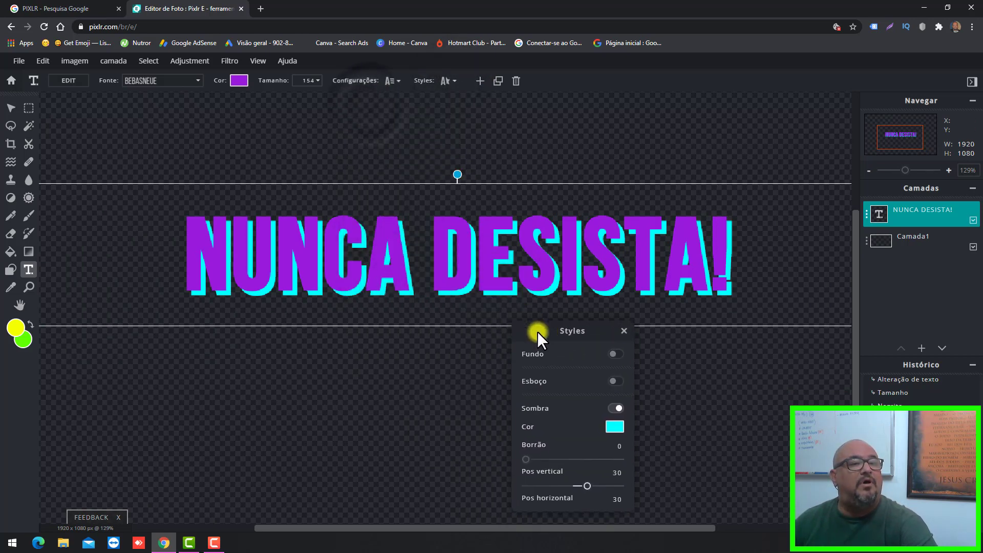
{"action": "mouse_move", "coordinate": [525, 461]}
{"action": "left_mouse_down"}
{"action": "mouse_move", "coordinate": [549, 462]}
{"action": "mouse_move", "coordinate": [515, 460]}
{"action": "left_mouse_up"}
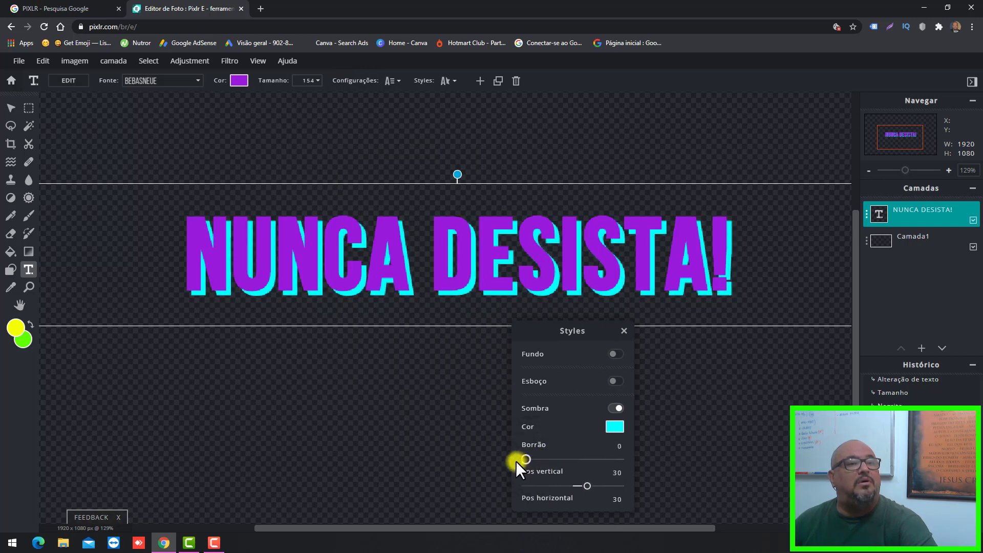
{"action": "mouse_move", "coordinate": [586, 486]}
{"action": "left_mouse_down"}
{"action": "mouse_move", "coordinate": [561, 485]}
{"action": "mouse_move", "coordinate": [581, 486]}
{"action": "left_mouse_up"}
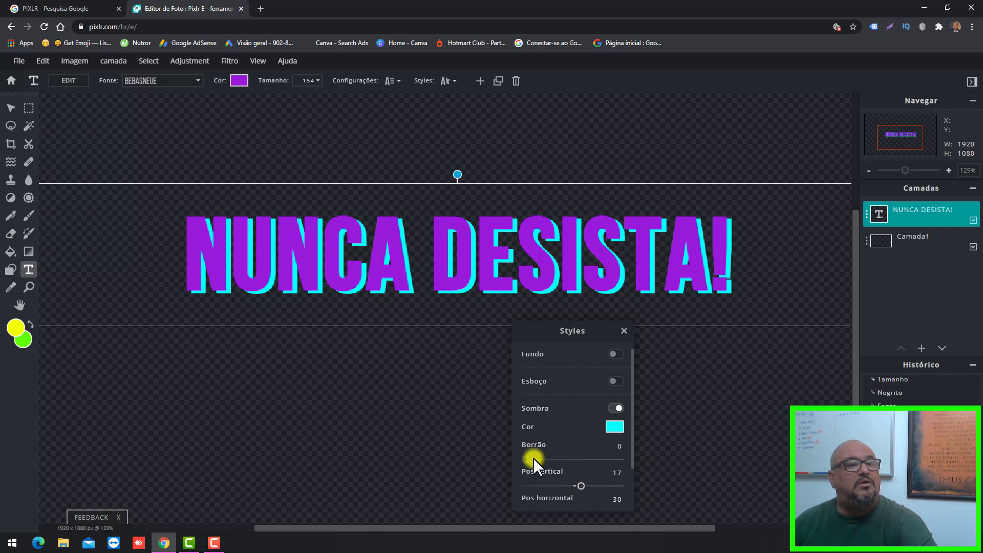
{"action": "mouse_move", "coordinate": [526, 460]}
{"action": "left_mouse_down"}
{"action": "mouse_move", "coordinate": [570, 463]}
{"action": "mouse_move", "coordinate": [508, 465]}
{"action": "left_mouse_up"}
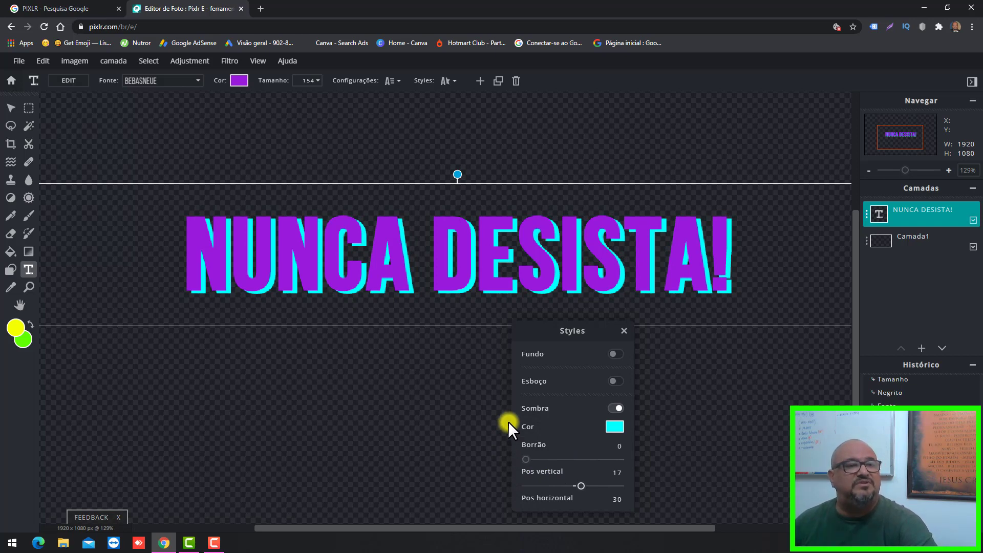
{"action": "left_click", "coordinate": [454, 422]}
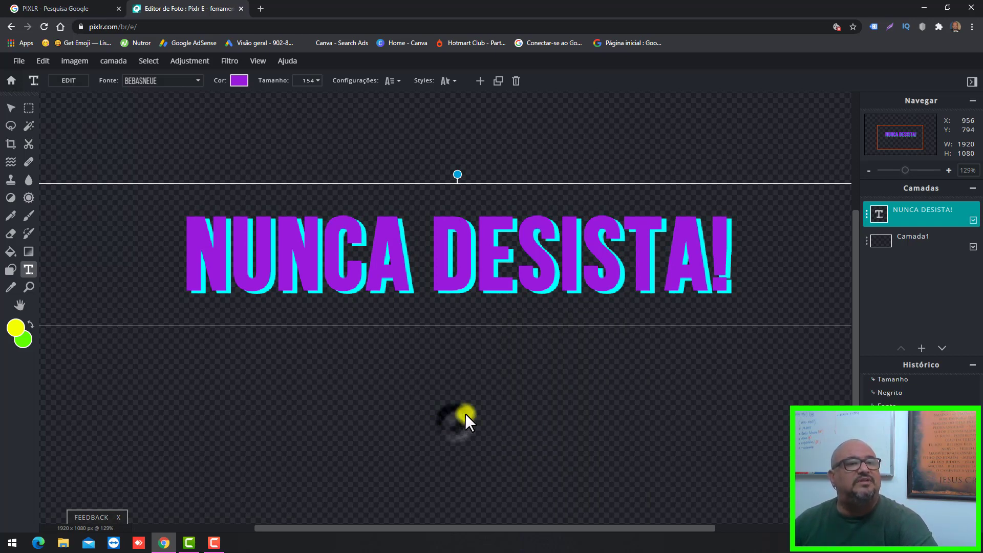
{"action": "scroll", "coordinate": [460, 327], "scroll_direction": "down", "scroll_amount": 3}
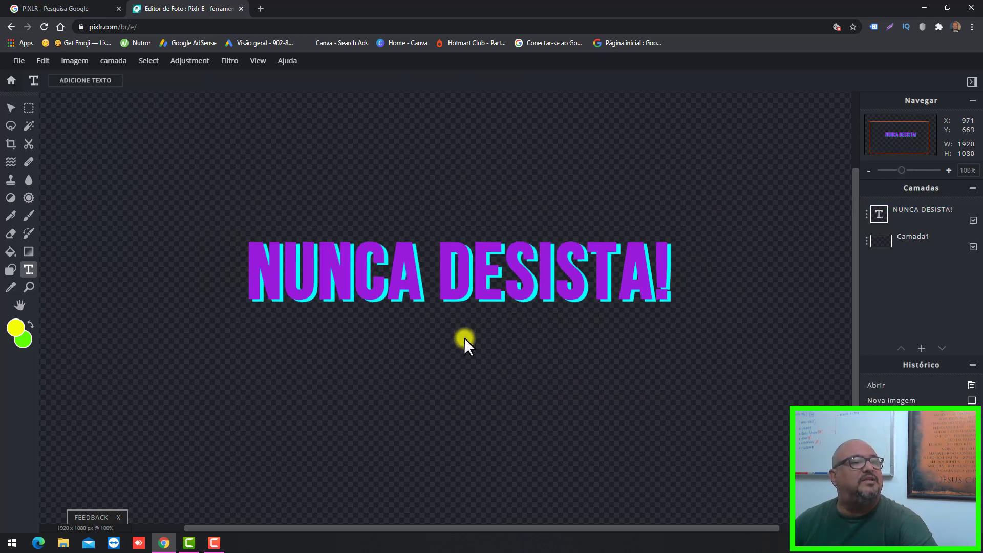
{"action": "scroll", "coordinate": [451, 346], "scroll_direction": "up", "scroll_amount": 1}
{"action": "left_click", "coordinate": [451, 345]}
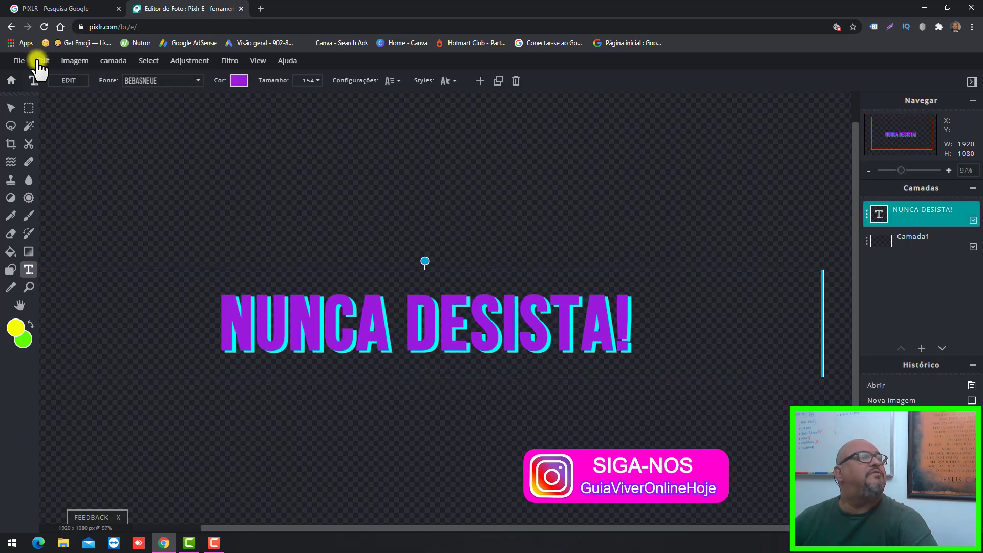
{"action": "left_click", "coordinate": [16, 63]}
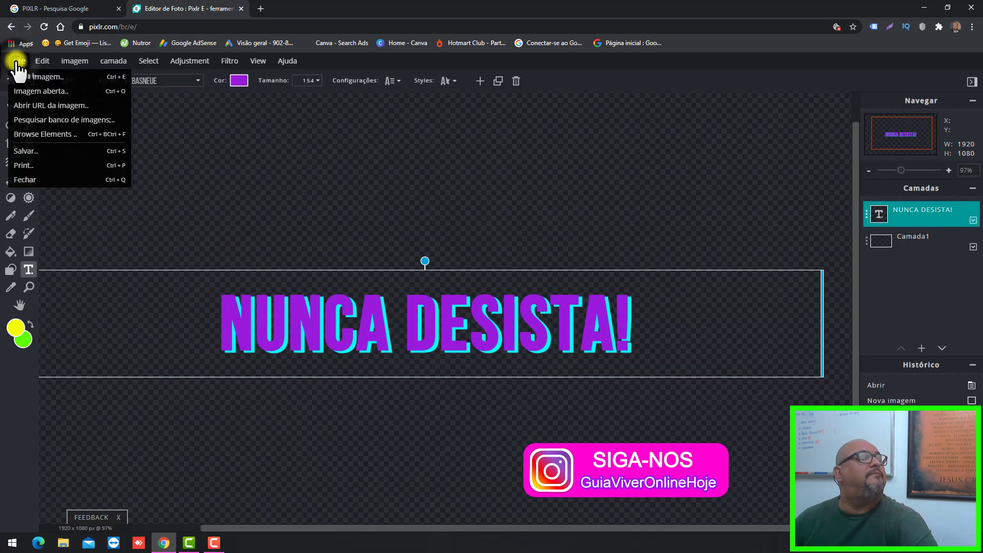
{"action": "left_click", "coordinate": [21, 151]}
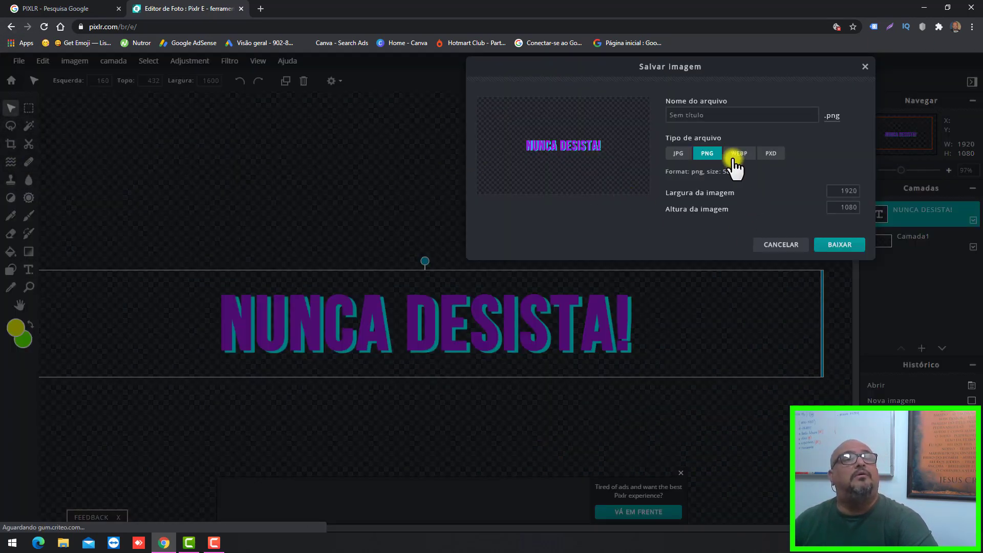
{"action": "left_click", "coordinate": [713, 116]}
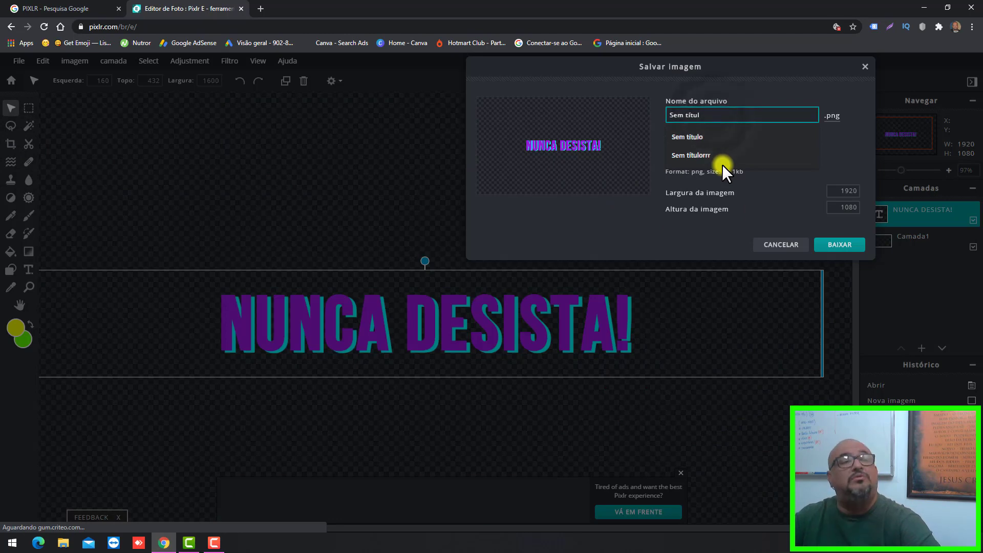
{"action": "key", "text": "BackSpace"}
{"action": "key", "text": "BackSpace"}
{"action": "key", "text": "BackSpace"}
{"action": "key", "text": "BackSpace"}
{"action": "key", "text": "BackSpace"}
{"action": "key", "text": "BackSpace"}
{"action": "key", "text": "BackSpace"}
{"action": "key", "text": "BackSpace"}
{"action": "key", "text": "BackSpace"}
{"action": "key", "text": "BackSpace"}
{"action": "type", "text": "TES"}
{"action": "key", "text": "BackSpace"}
{"action": "type", "text": "X"}
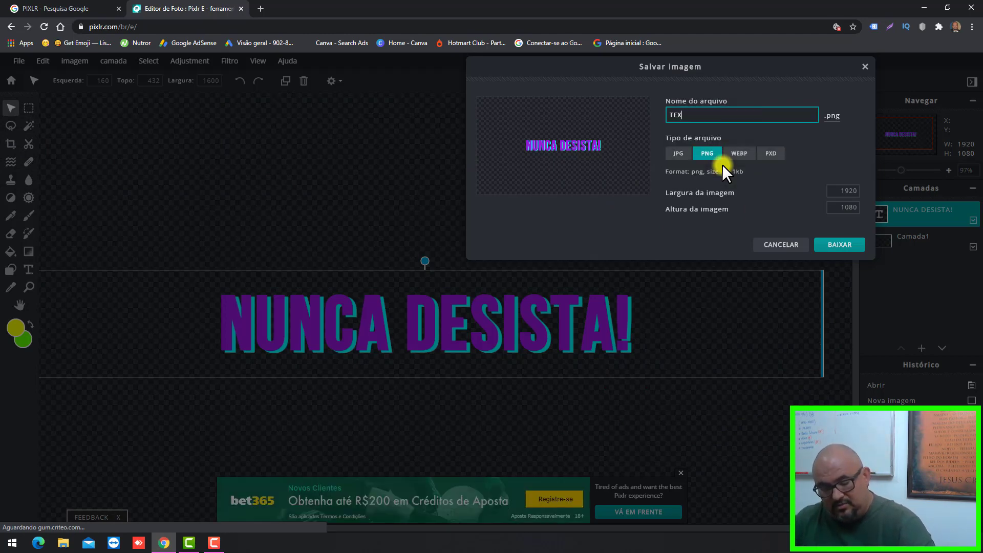
{"action": "type", "text": "TO 3D"}
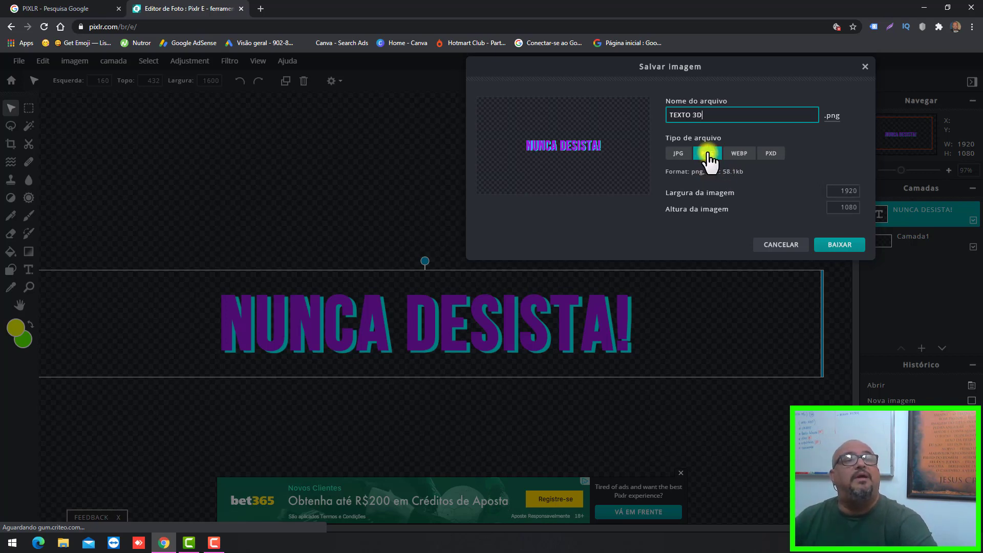
{"action": "left_click", "coordinate": [679, 153]}
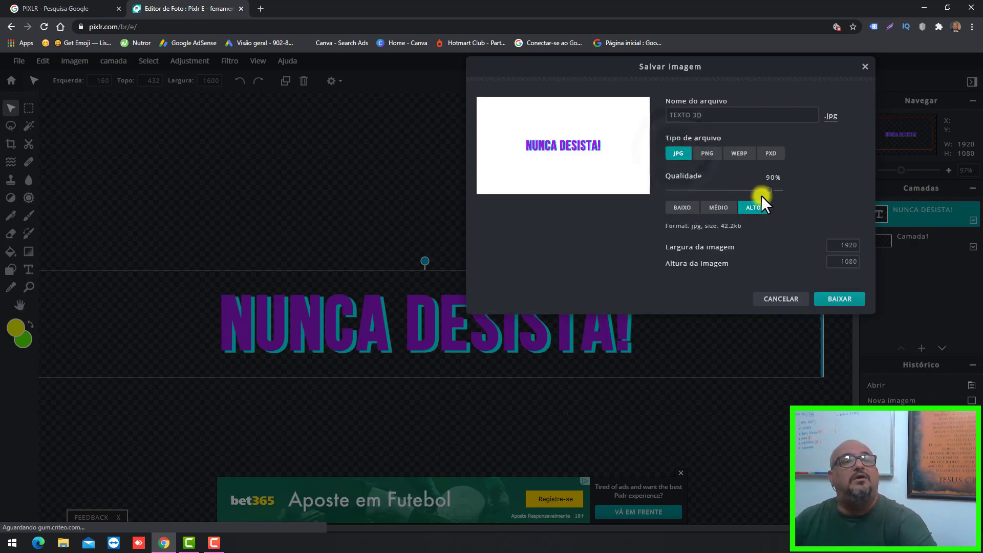
{"action": "left_click_drag", "start_coordinate": [769, 191], "coordinate": [785, 192]}
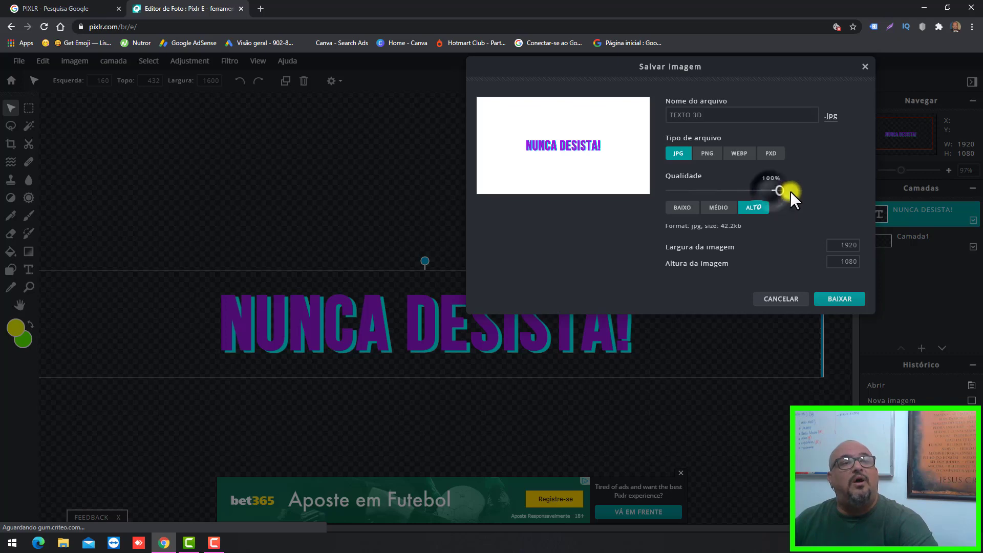
{"action": "left_click", "coordinate": [697, 154]}
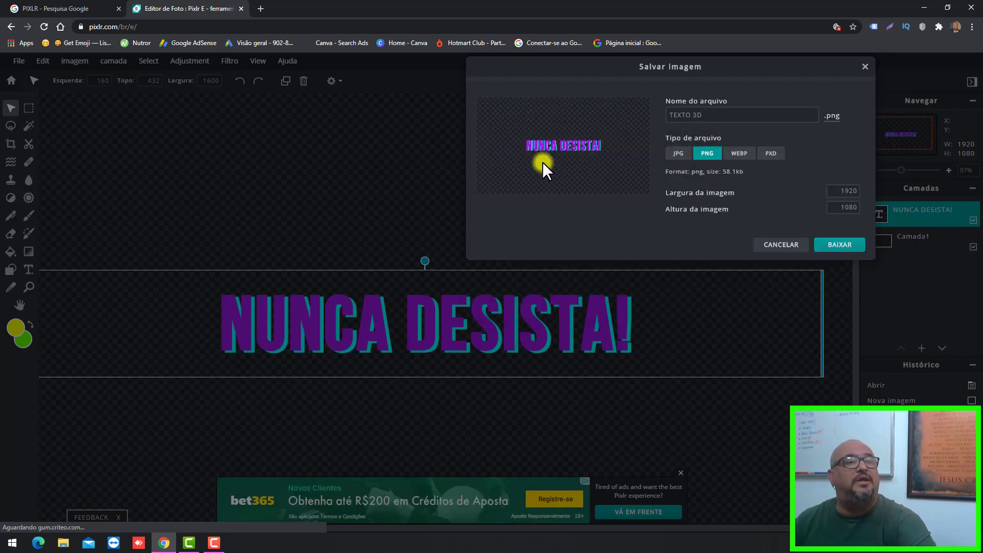
{"action": "left_click", "coordinate": [779, 245]}
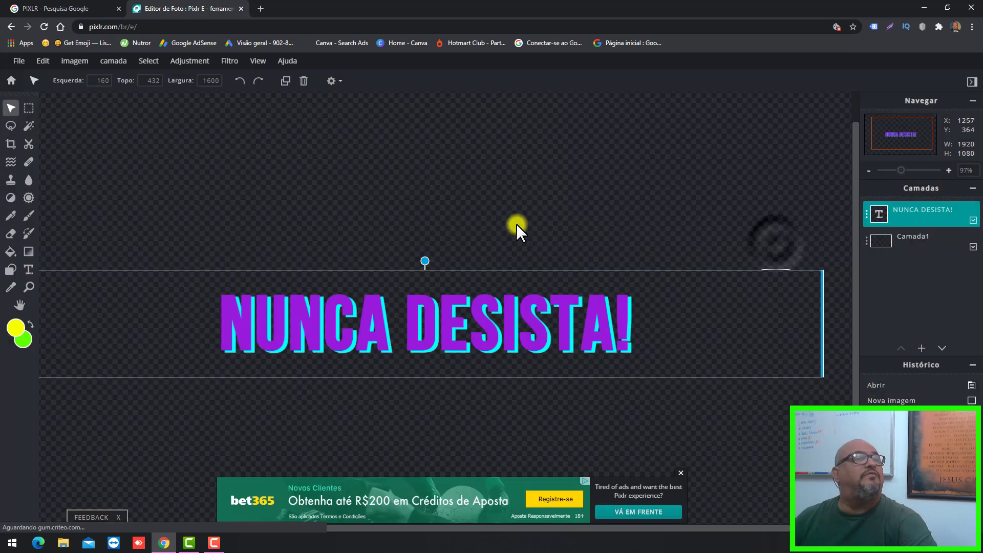
Increase the "NUNCA DESISTA!" text size to 274 and move the text up to the middle of the canvas
{"action": "scroll", "coordinate": [422, 200], "scroll_direction": "down", "scroll_amount": 1}
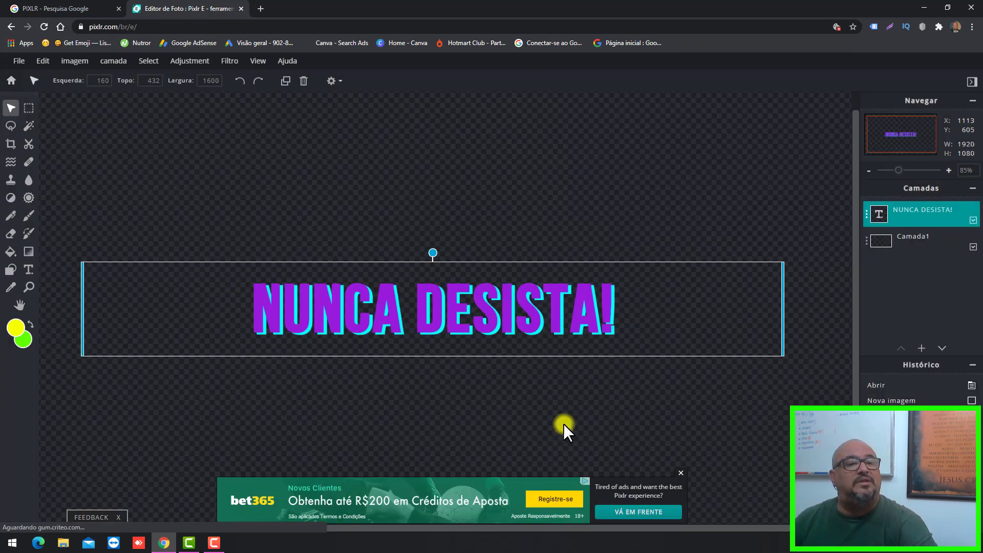
{"action": "left_click", "coordinate": [680, 472]}
{"action": "scroll", "coordinate": [563, 314], "scroll_direction": "down", "scroll_amount": 2}
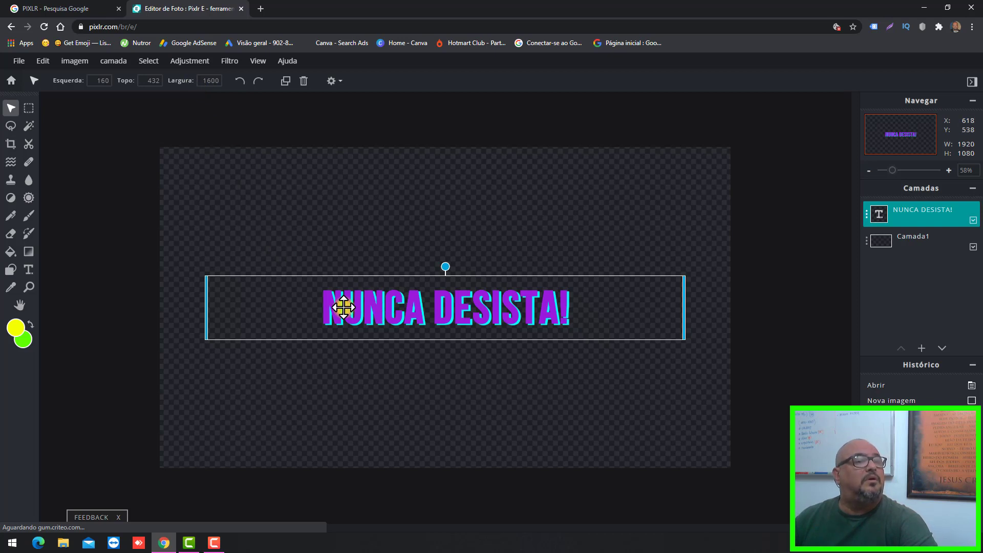
{"action": "left_click", "coordinate": [29, 269]}
{"action": "left_click", "coordinate": [318, 80]}
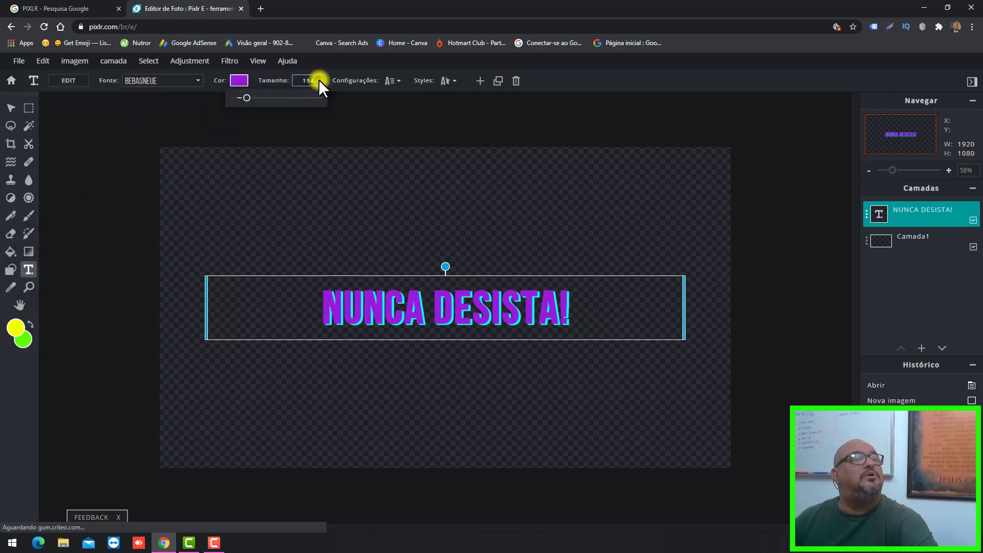
{"action": "left_click_drag", "start_coordinate": [247, 97], "coordinate": [257, 99]}
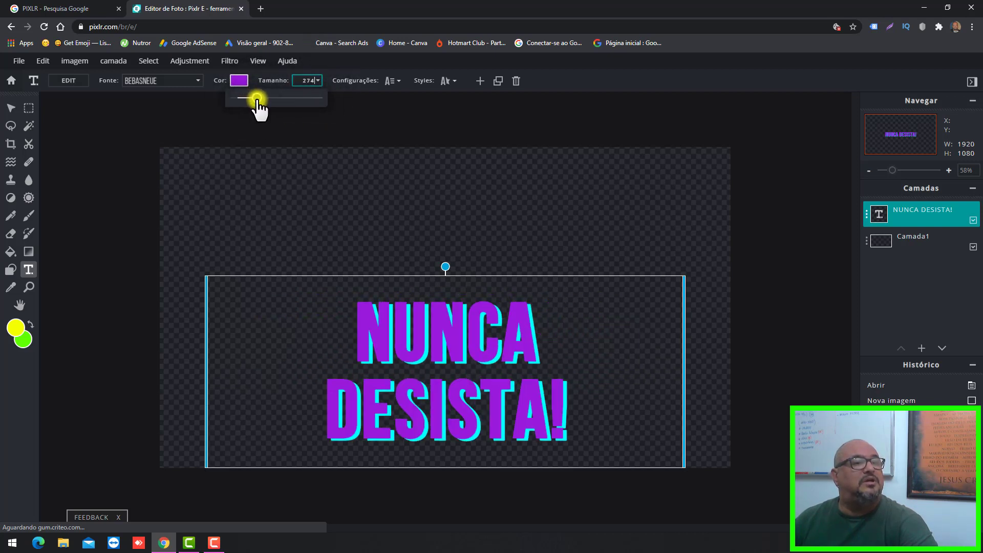
{"action": "left_click", "coordinate": [445, 362]}
{"action": "left_click_drag", "start_coordinate": [447, 315], "coordinate": [442, 264]}
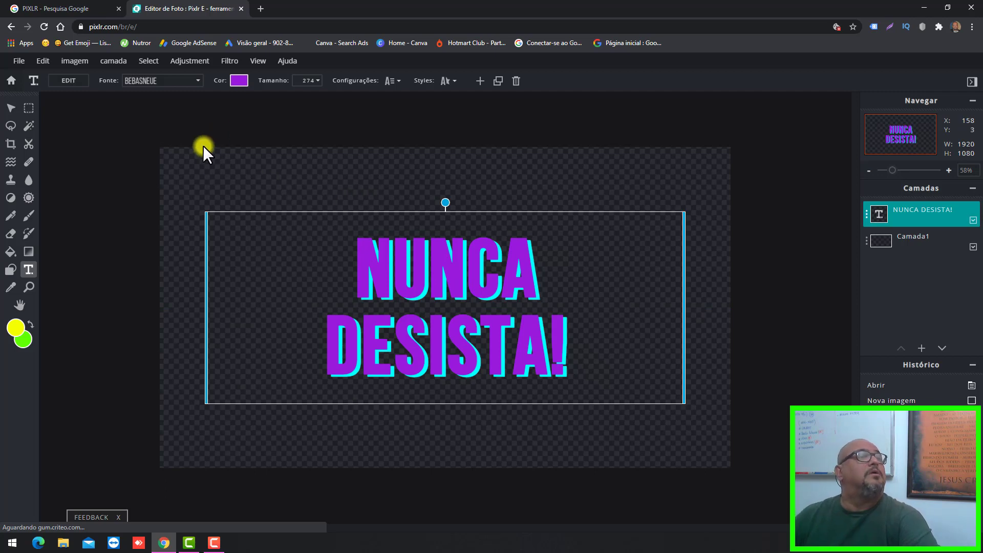
Prepare to save the image as a PNG file, naming it TEXTO 3D
{"action": "left_click", "coordinate": [18, 61]}
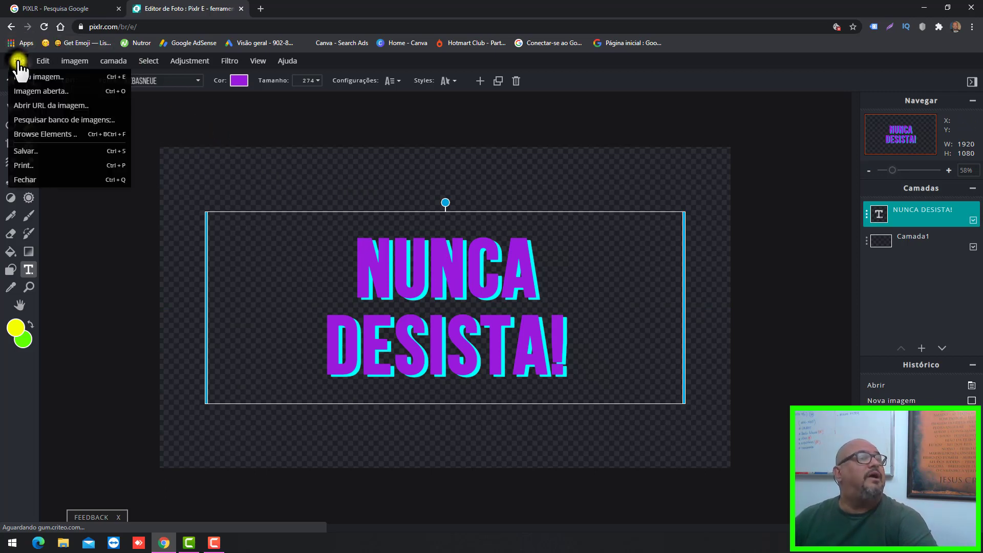
{"action": "left_click", "coordinate": [23, 151]}
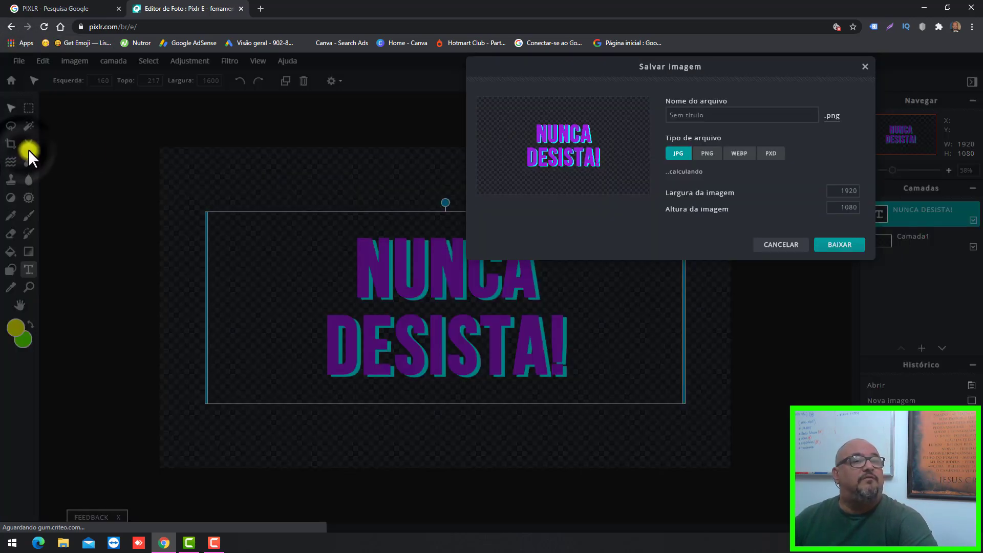
{"action": "left_click", "coordinate": [721, 114]}
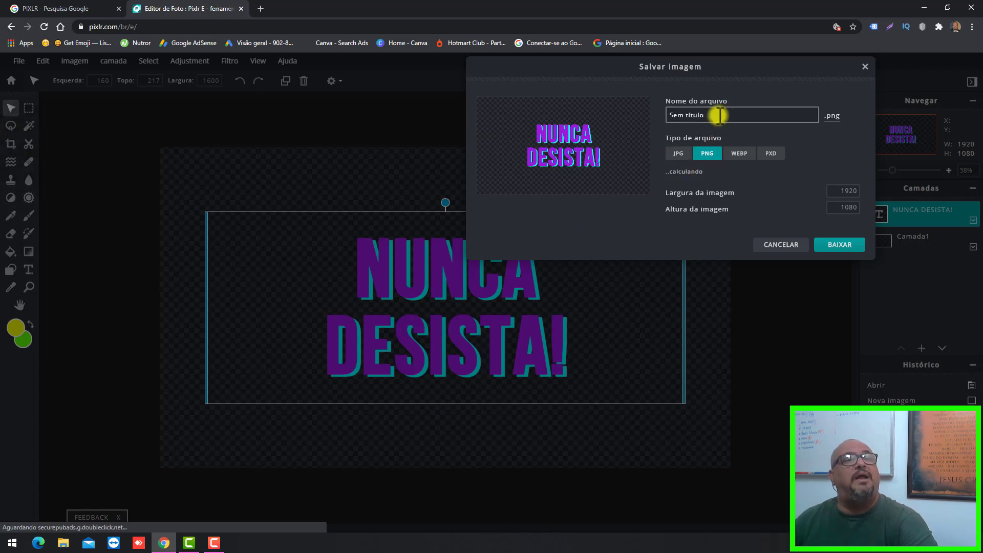
{"action": "key", "text": "BackSpace"}
{"action": "key", "text": "BackSpace"}
{"action": "key", "text": "BackSpace"}
{"action": "key", "text": "BackSpace"}
{"action": "key", "text": "BackSpace"}
{"action": "key", "text": "BackSpace"}
{"action": "key", "text": "BackSpace"}
{"action": "key", "text": "BackSpace"}
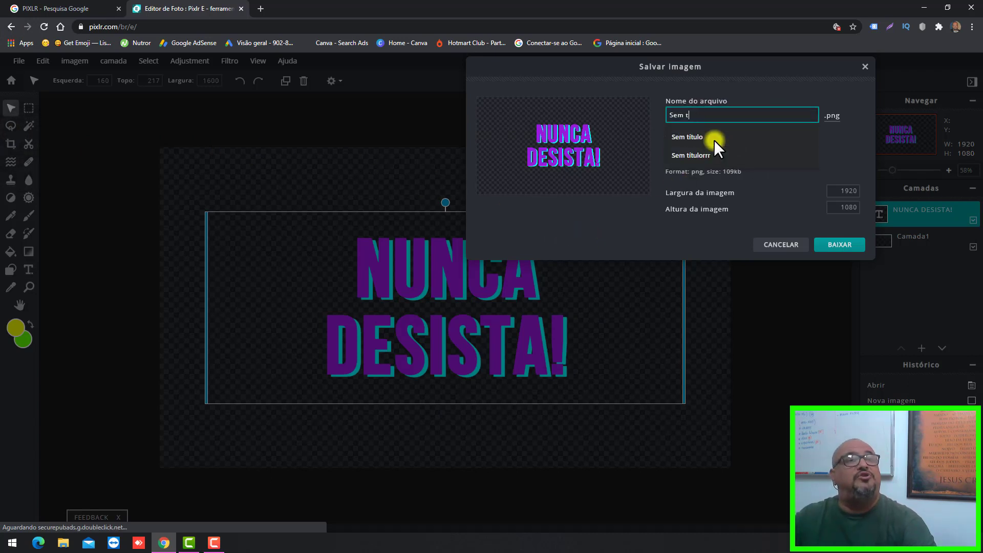
{"action": "key", "text": "BackSpace"}
{"action": "key", "text": "BackSpace"}
{"action": "type", "text": "TEXTO 3D"}
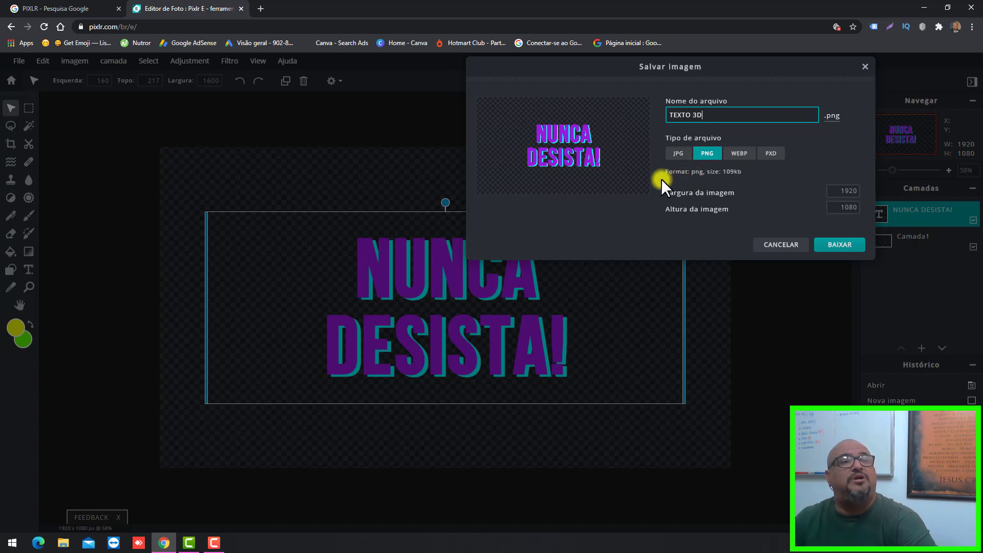
Download the image into the EFEITOS folder in Área de Trabalho, and close the save dialog and the browser
{"action": "left_click", "coordinate": [821, 246]}
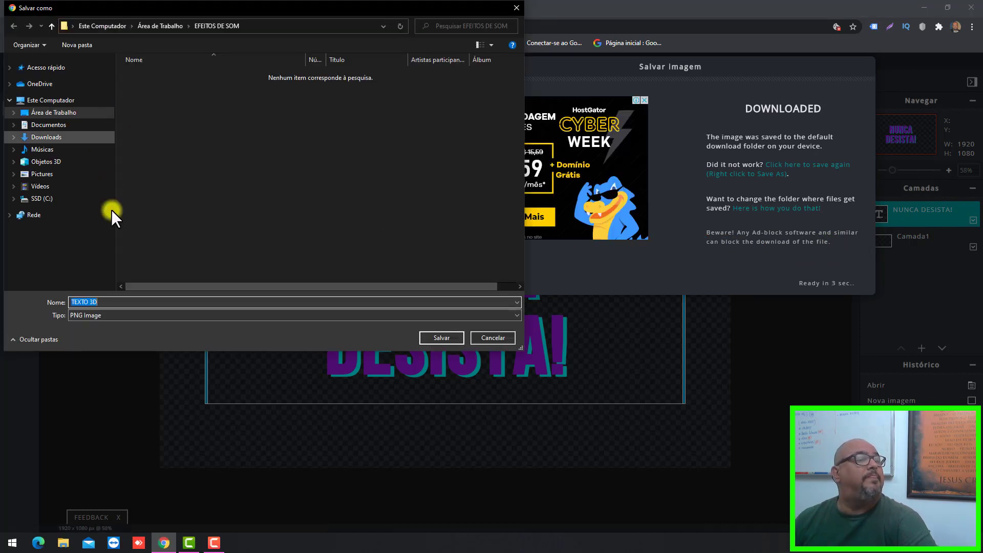
{"action": "left_click", "coordinate": [59, 113]}
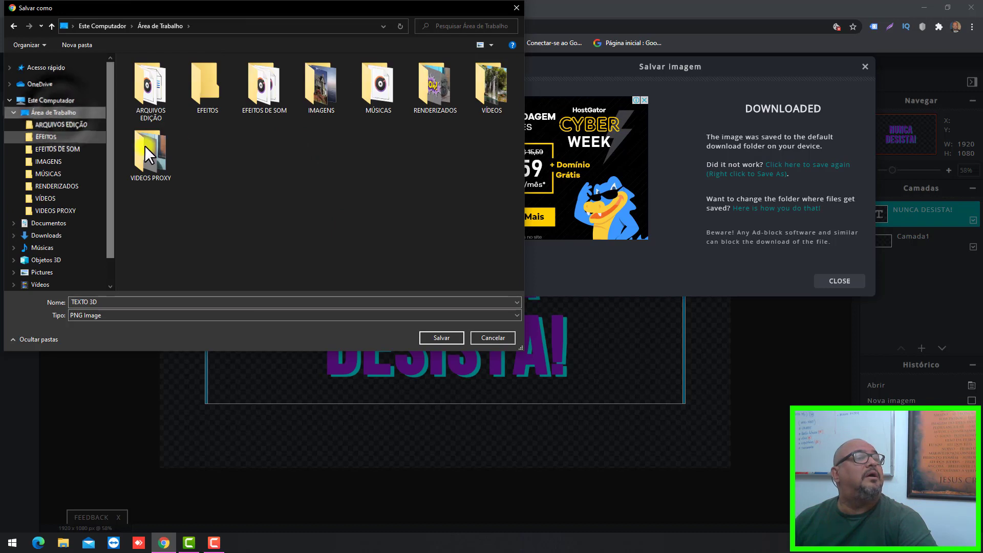
{"action": "left_click", "coordinate": [202, 81]}
{"action": "double_click", "coordinate": [205, 87]}
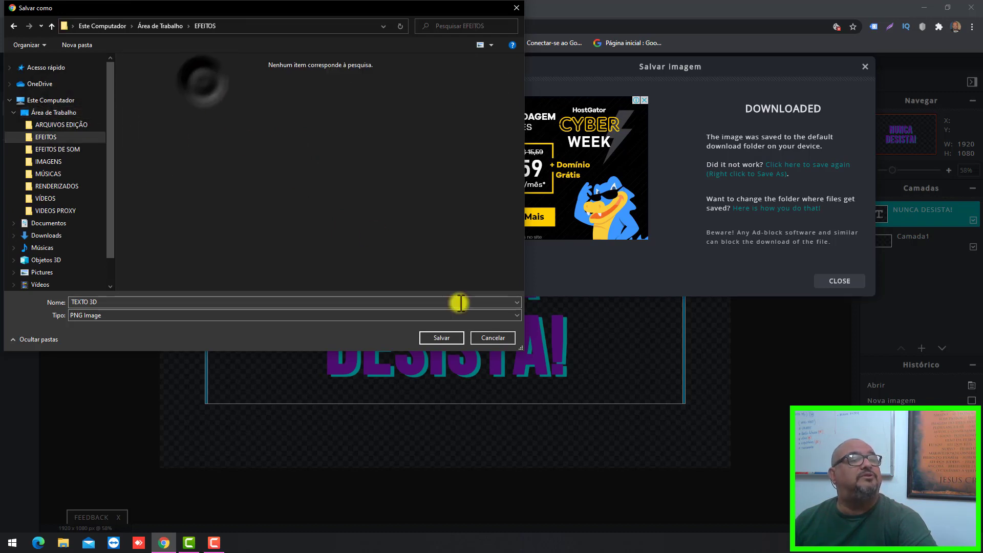
{"action": "left_click", "coordinate": [441, 337]}
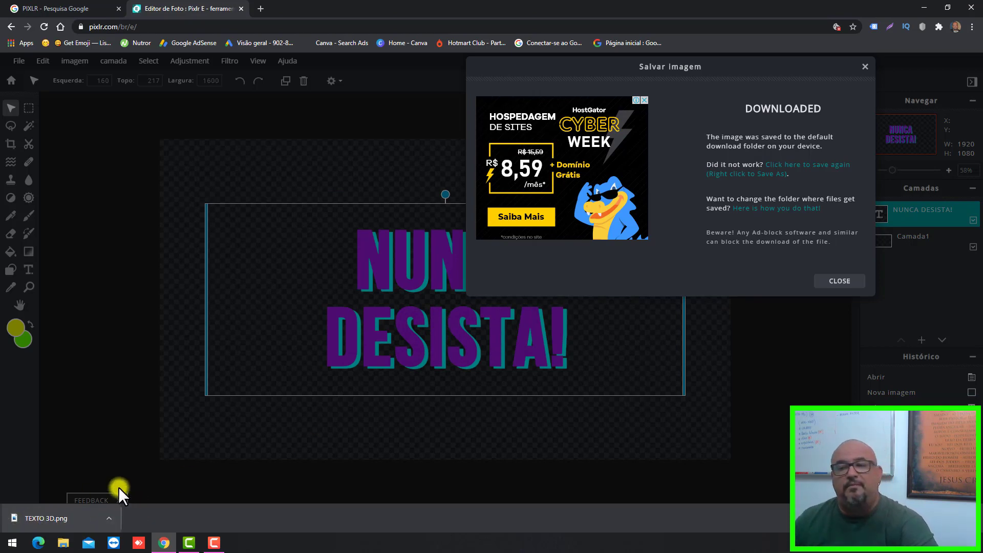
{"action": "left_click", "coordinate": [864, 67]}
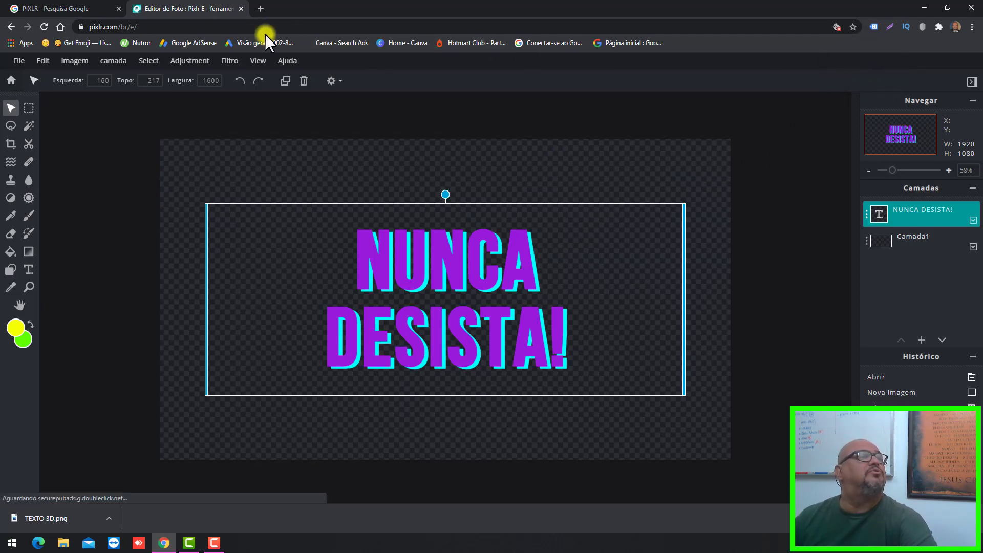
{"action": "left_click", "coordinate": [970, 7]}
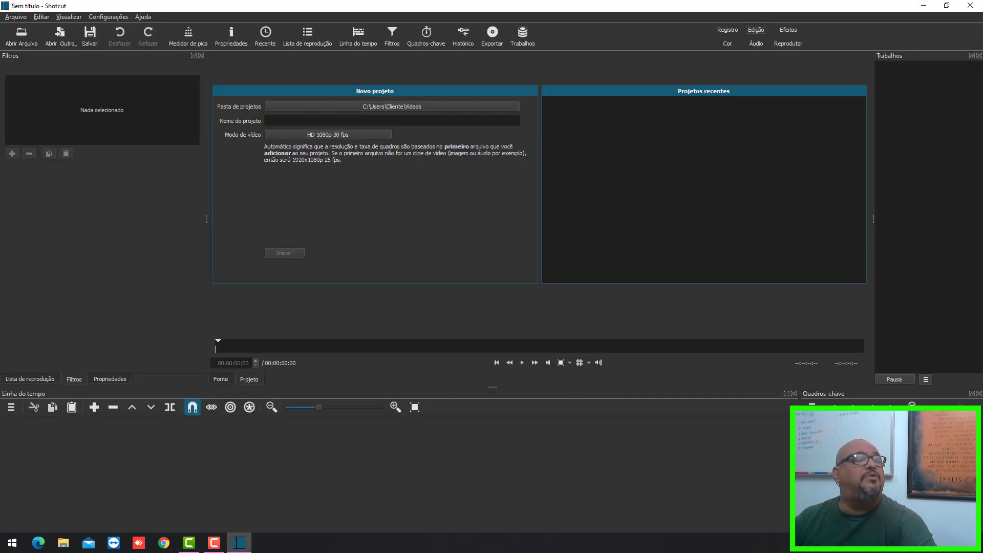
In Shotcut, open the image desert-1654439_1920 from the IMAGENS folder in Área de Trabalho
{"action": "left_click", "coordinate": [20, 39]}
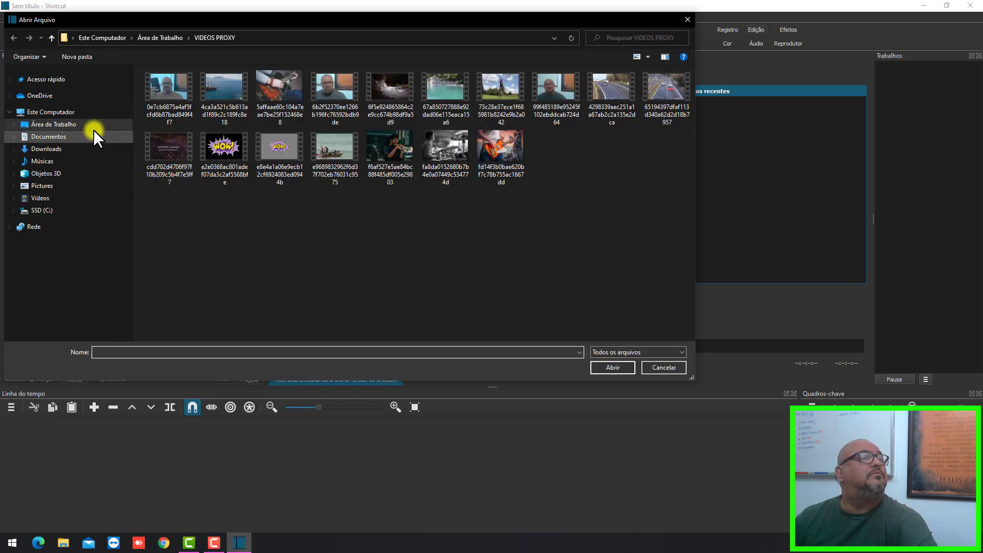
{"action": "left_click", "coordinate": [52, 128]}
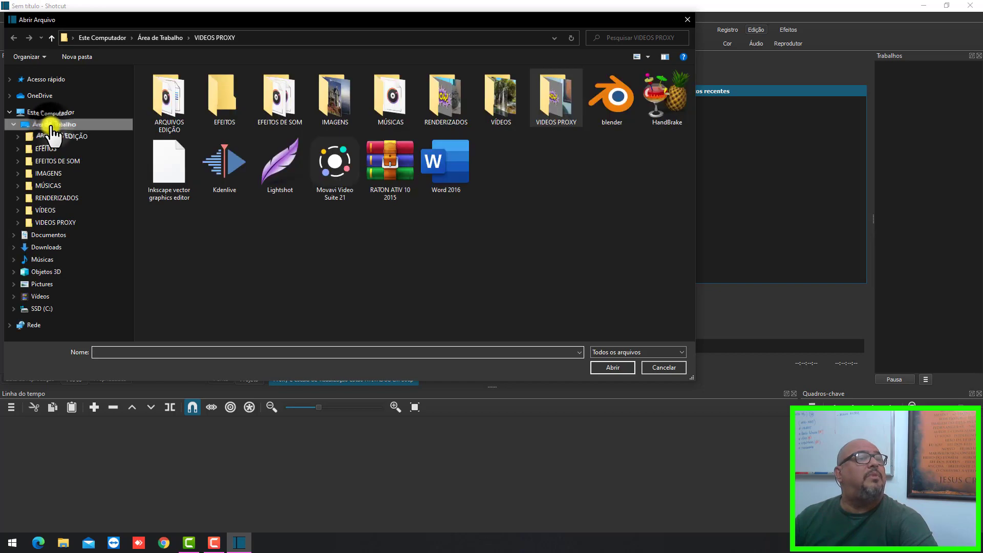
{"action": "double_click", "coordinate": [334, 105]}
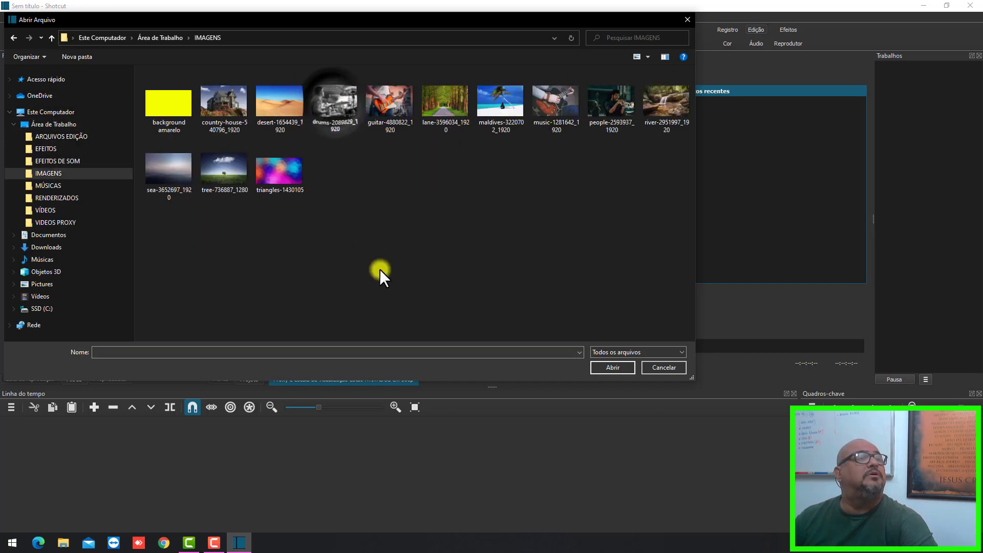
{"action": "left_click", "coordinate": [303, 125]}
{"action": "left_click", "coordinate": [612, 368]}
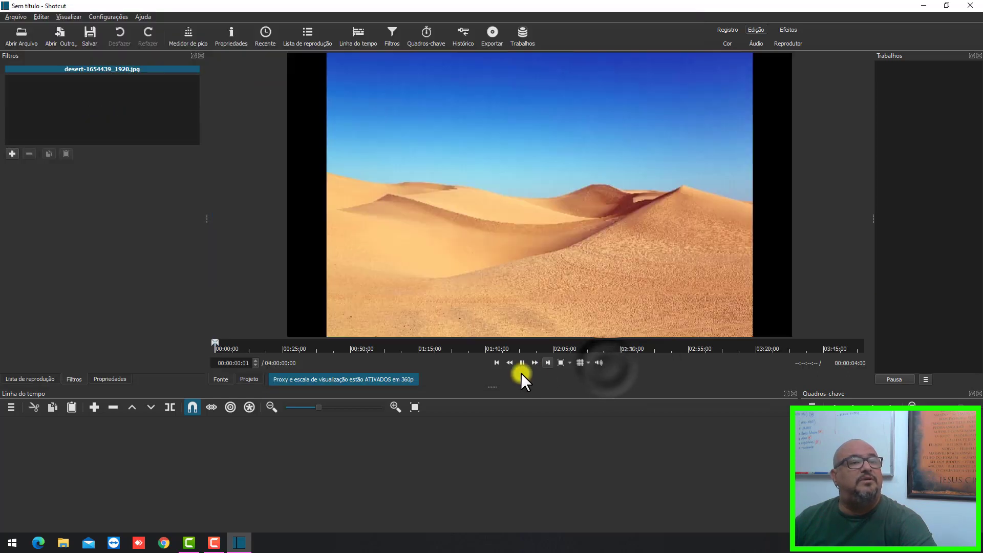
Add the desert image to the timeline as a clip on a video track and extend it to about 12 seconds
{"action": "left_click_drag", "start_coordinate": [550, 192], "coordinate": [220, 423]}
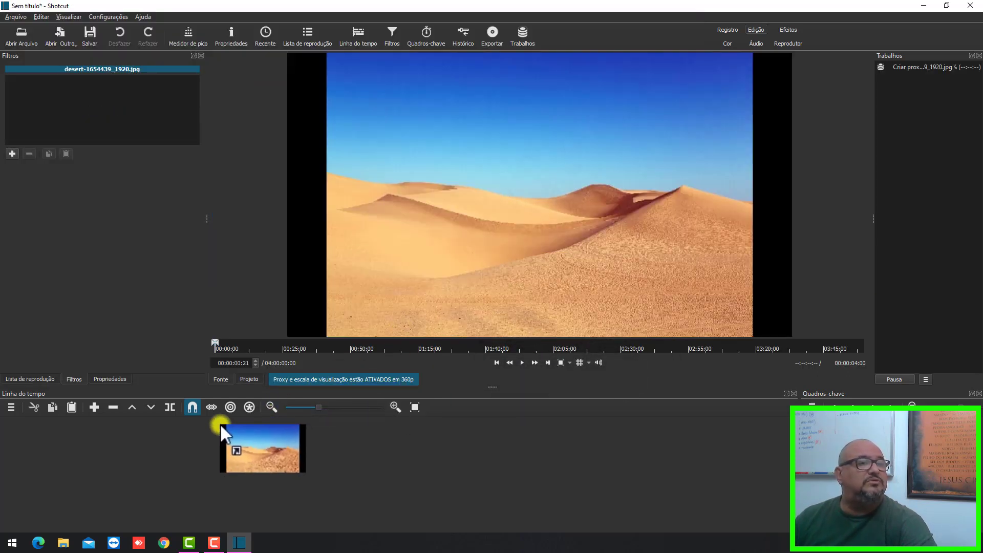
{"action": "left_click_drag", "start_coordinate": [220, 423], "coordinate": [221, 422]}
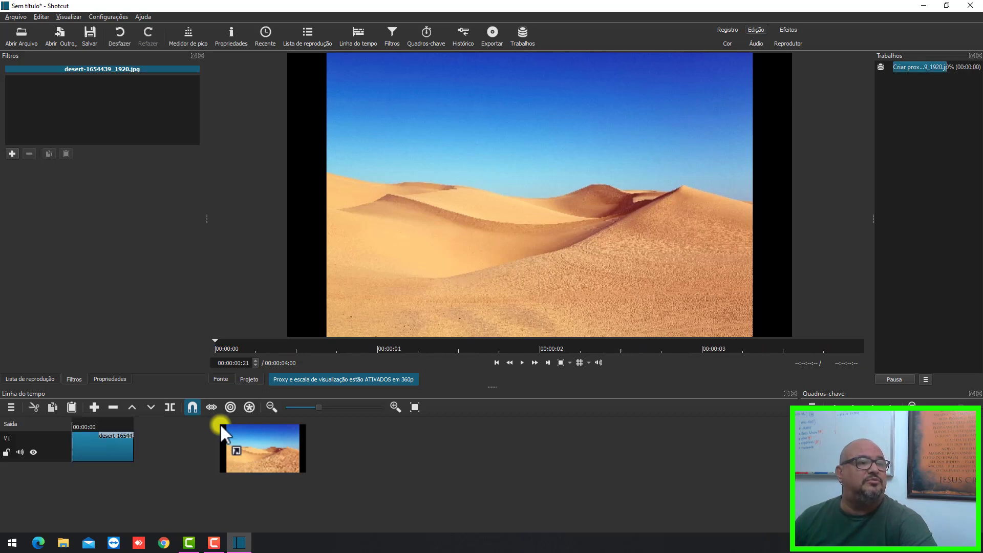
{"action": "left_click_drag", "start_coordinate": [134, 453], "coordinate": [258, 447]}
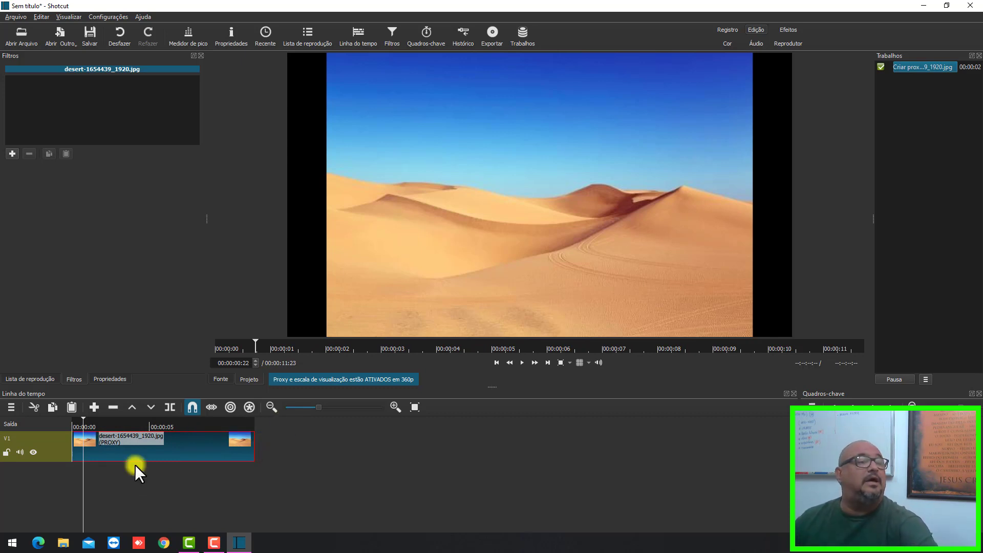
Add a second video track above the desert clip's track in the timeline
{"action": "left_click", "coordinate": [157, 430]}
{"action": "left_click", "coordinate": [26, 441]}
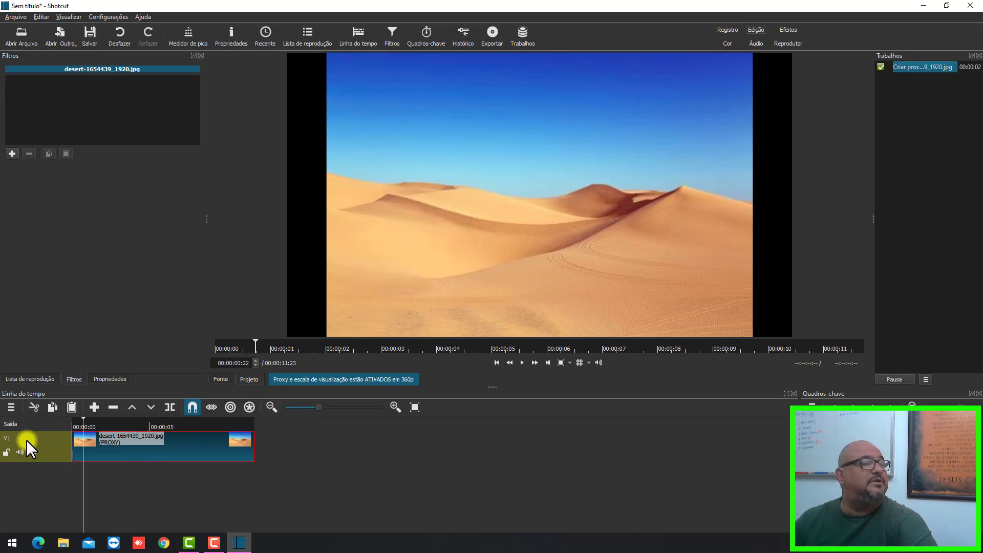
{"action": "left_click", "coordinate": [12, 408]}
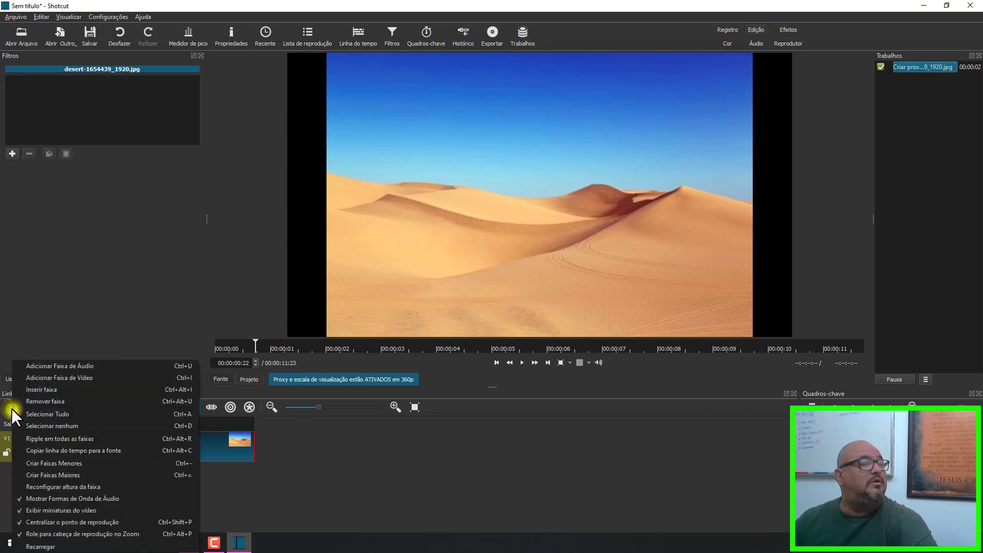
{"action": "left_click", "coordinate": [42, 377]}
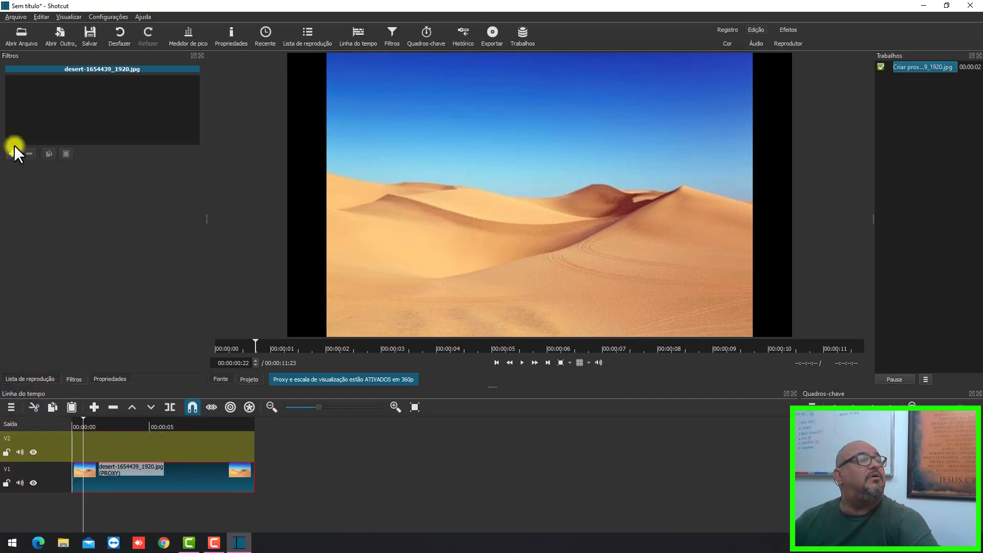
Open the TEXTO 3D image from the EFEITOS folder in Área de Trabalho and pause its playback
{"action": "left_click", "coordinate": [23, 35]}
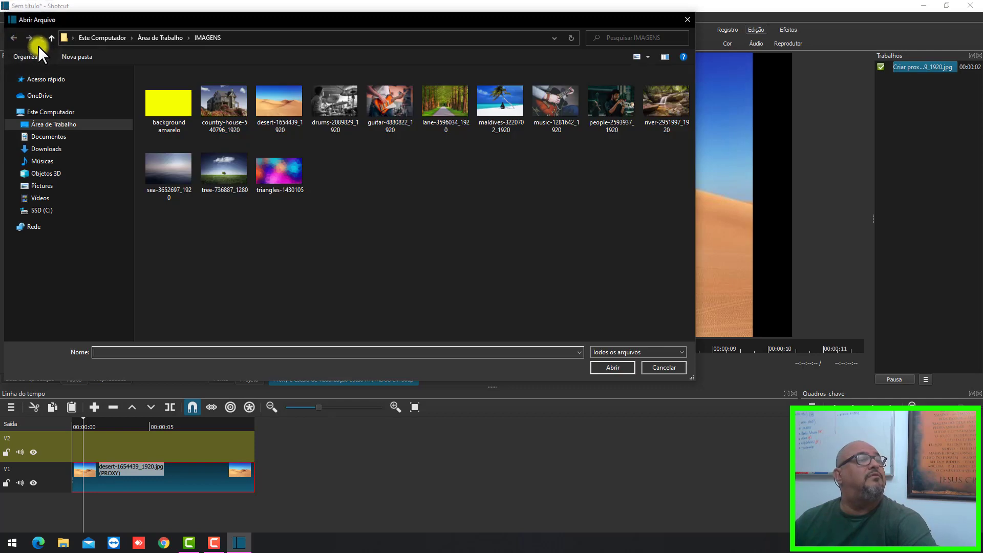
{"action": "left_click", "coordinate": [60, 125]}
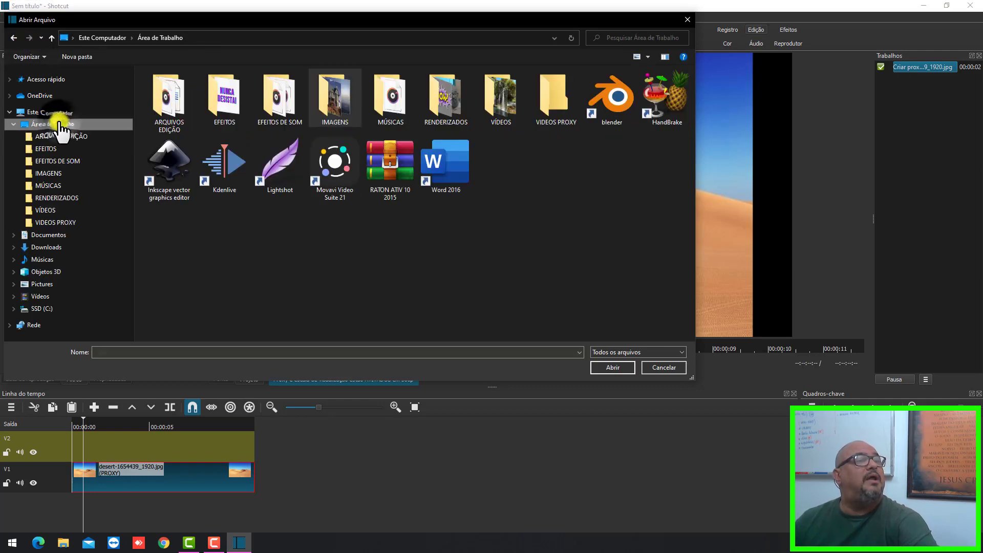
{"action": "double_click", "coordinate": [223, 101]}
{"action": "left_click", "coordinate": [168, 95]}
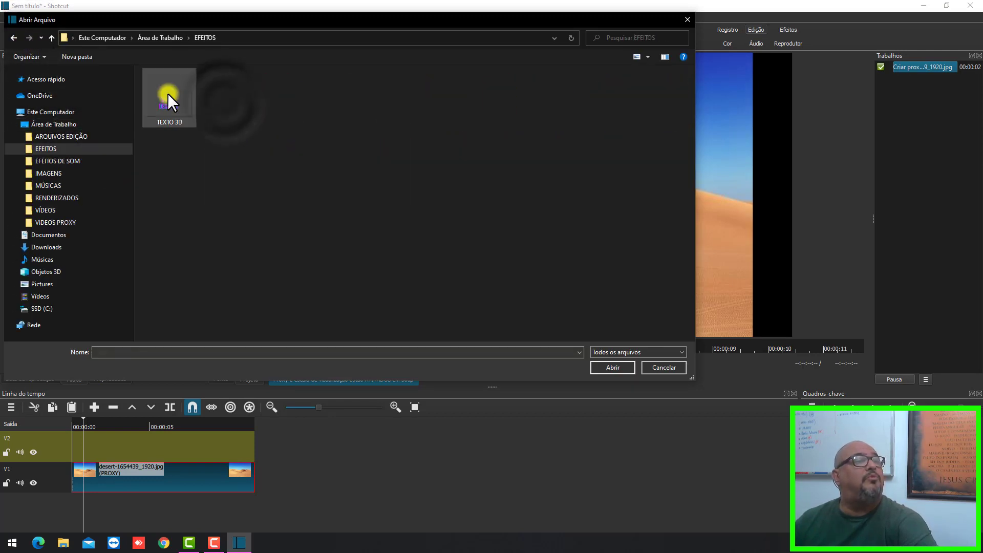
{"action": "left_click", "coordinate": [609, 366]}
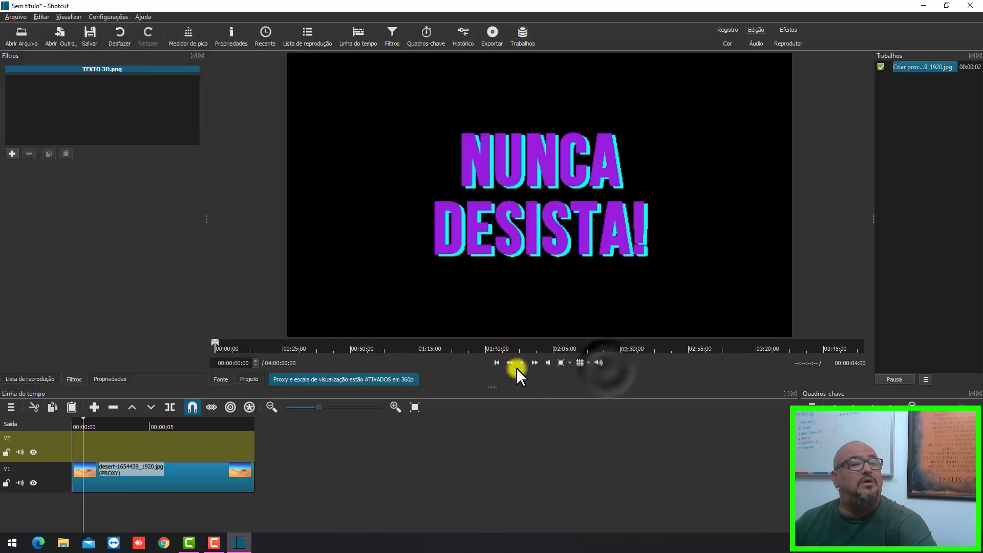
{"action": "left_click", "coordinate": [522, 362]}
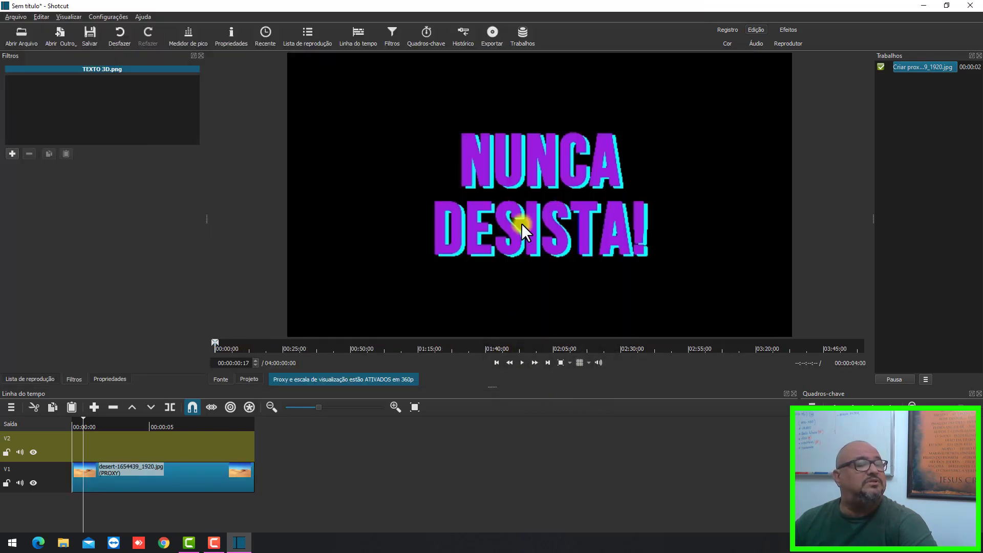
Place the TEXTO 3D image on track V2 starting at 00:00:00:22, and shorten the desert clip to about 7 seconds
{"action": "left_click_drag", "start_coordinate": [533, 208], "coordinate": [164, 450]}
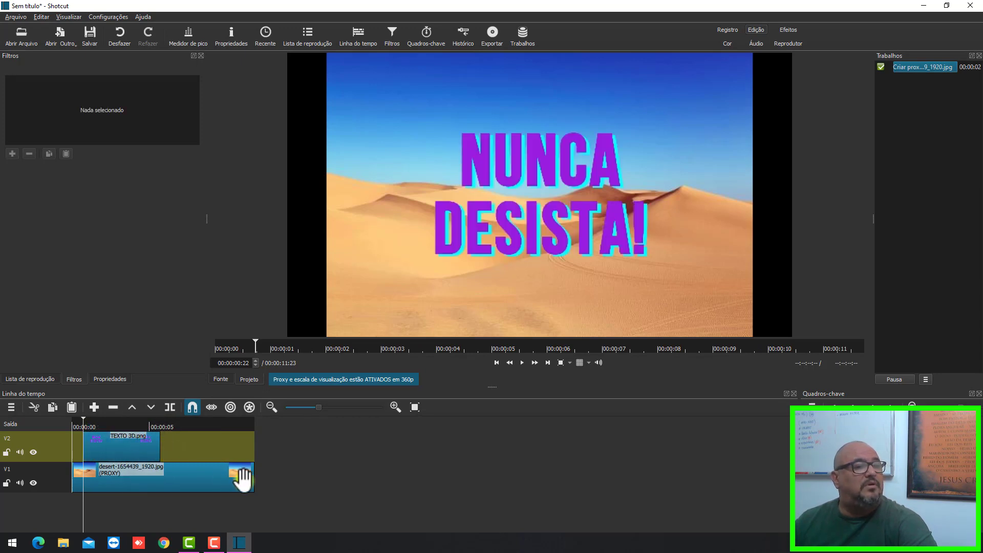
{"action": "left_click_drag", "start_coordinate": [253, 483], "coordinate": [176, 487]}
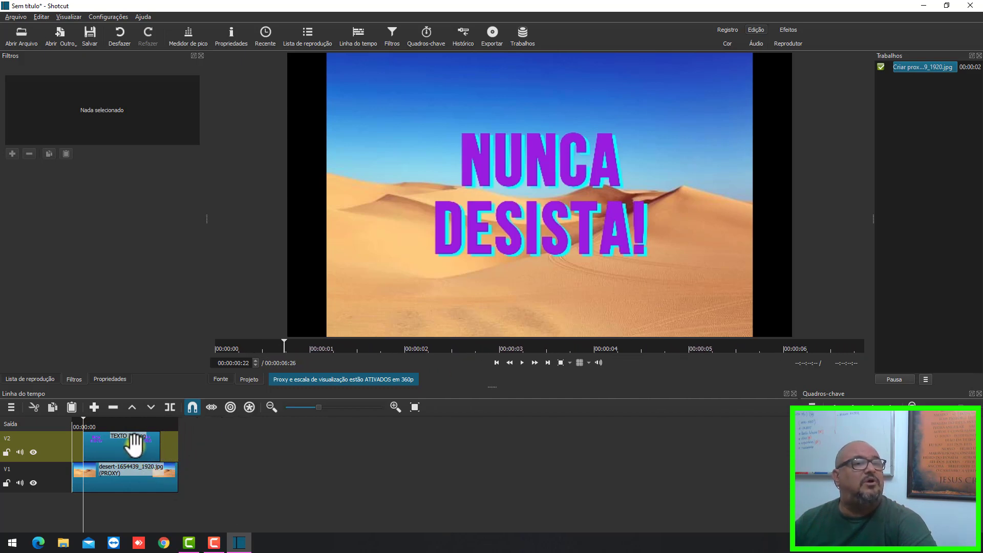
{"action": "left_click", "coordinate": [393, 407]}
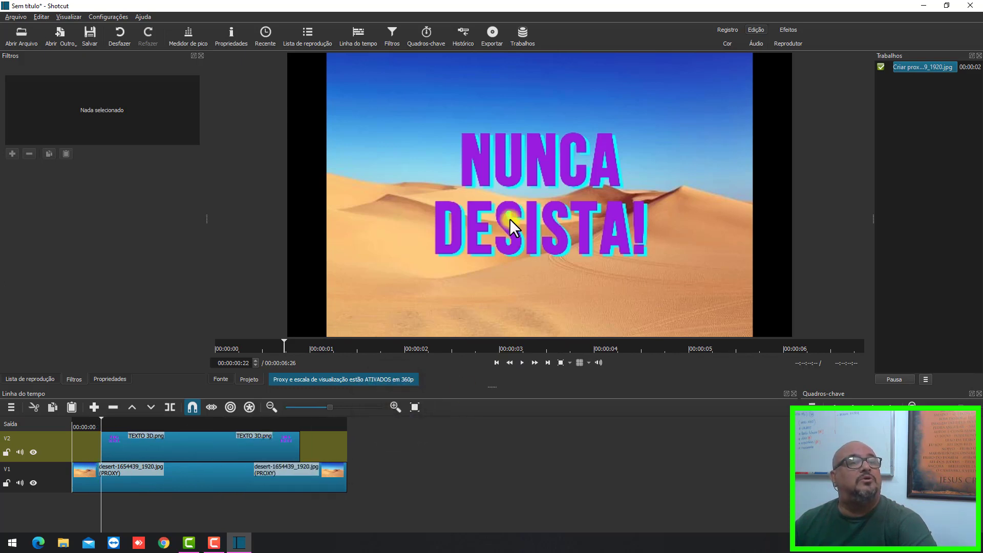
Add the Tamanho, Posição & Girar video filter to the TEXTO 3D clip and look through its presets without applying one
{"action": "left_click", "coordinate": [199, 449]}
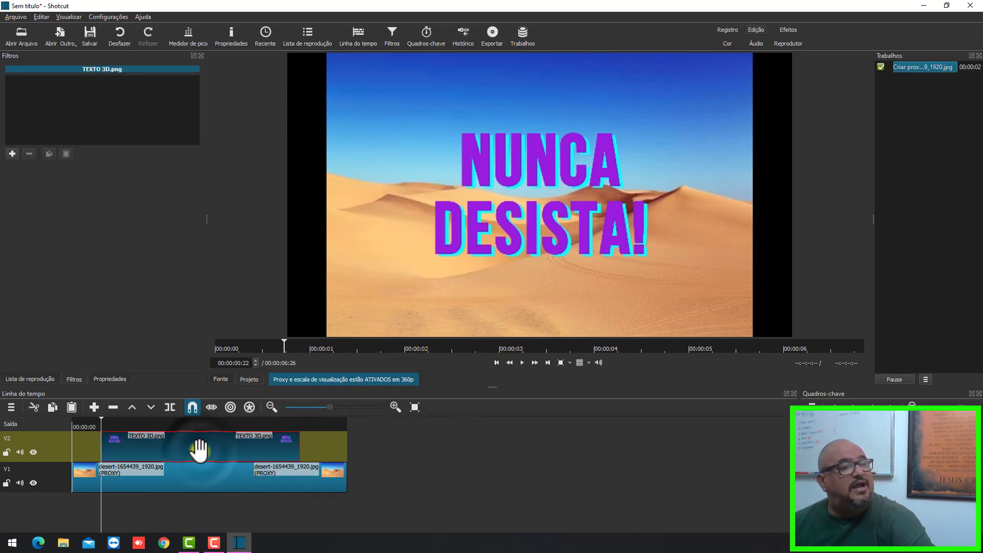
{"action": "left_click", "coordinate": [9, 152]}
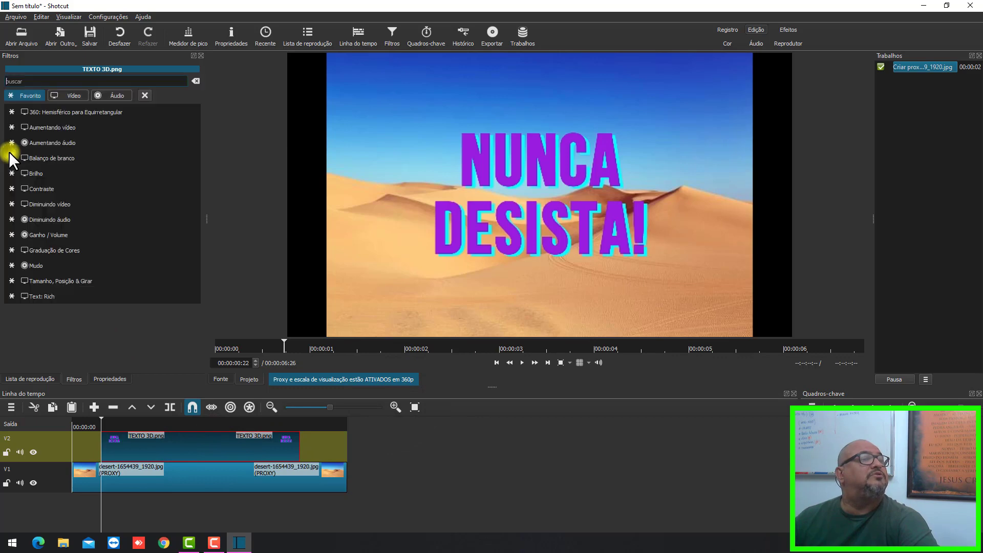
{"action": "left_click", "coordinate": [69, 95]}
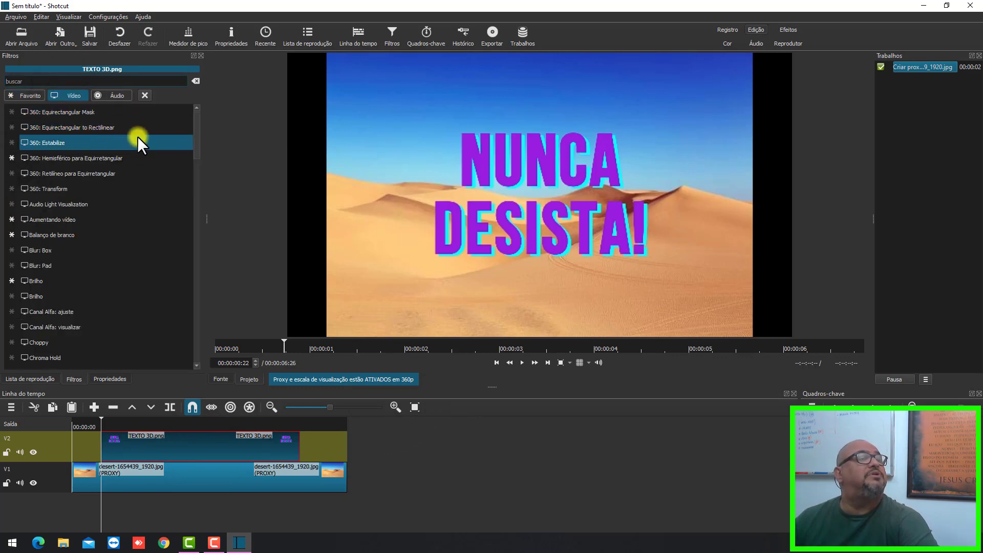
{"action": "left_click_drag", "start_coordinate": [195, 127], "coordinate": [192, 345]}
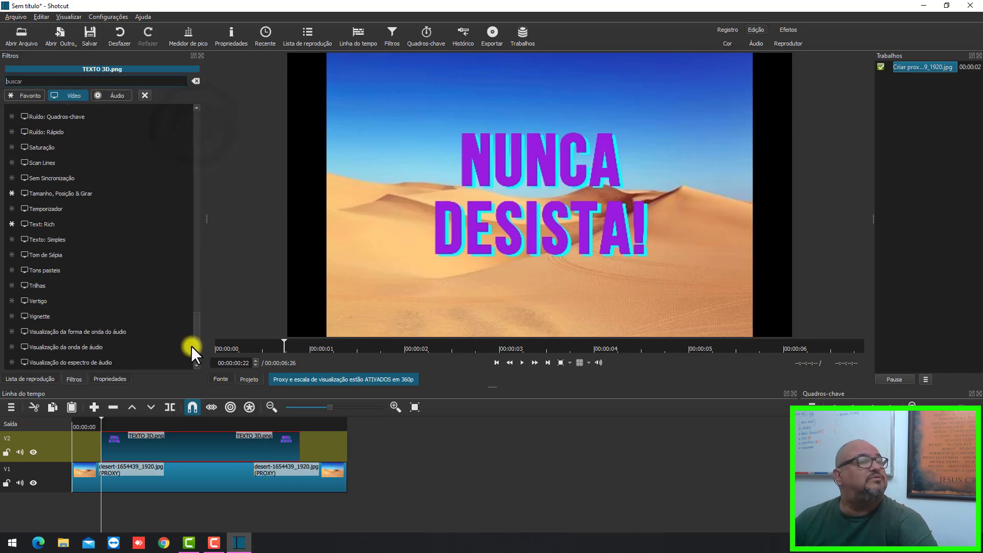
{"action": "left_click", "coordinate": [53, 193]}
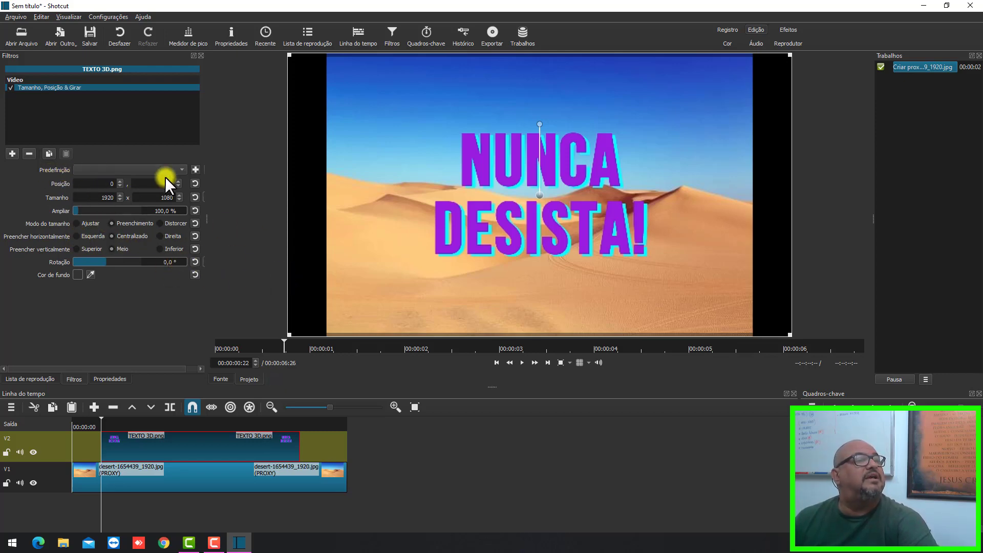
{"action": "left_click", "coordinate": [180, 169]}
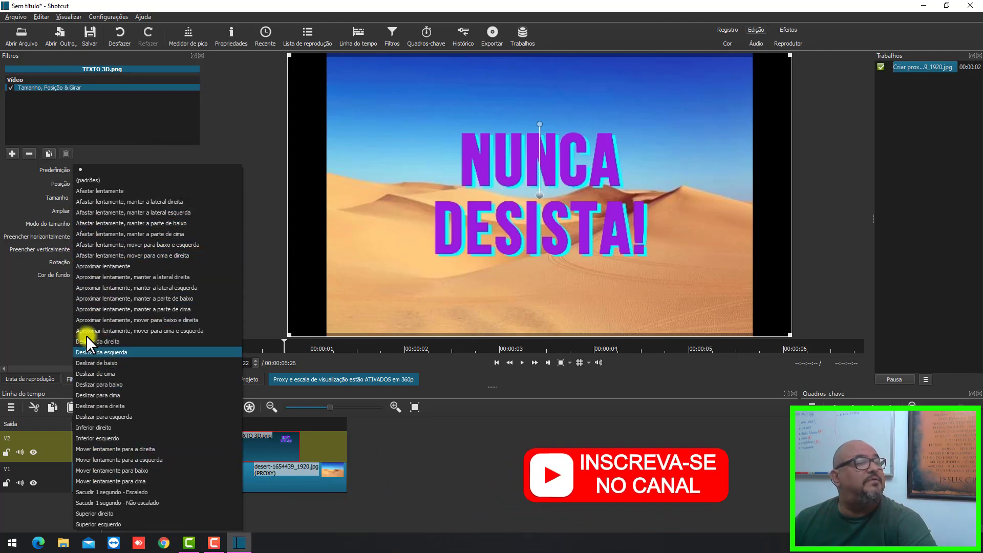
{"action": "left_click", "coordinate": [51, 306]}
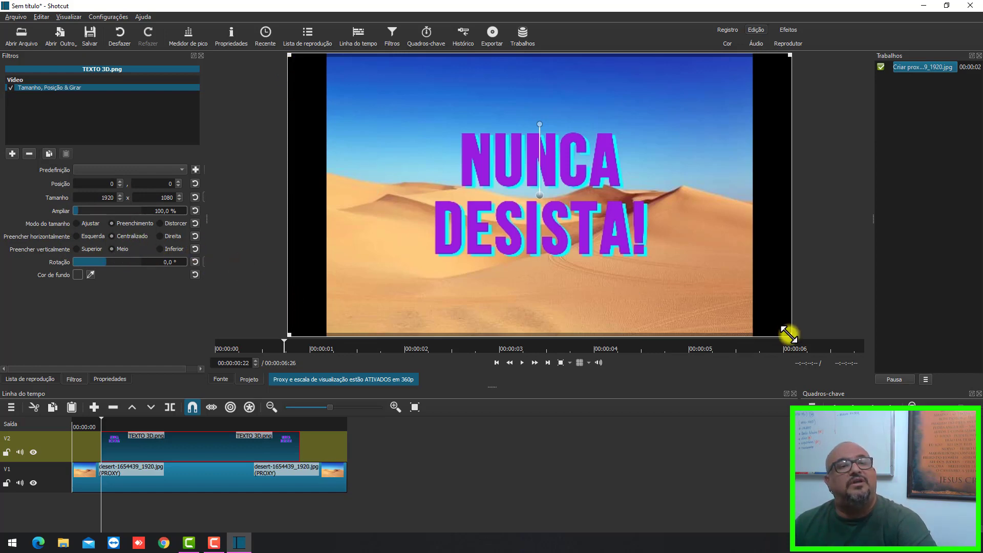
Enlarge the text image to about 116.6% and recentre it over the desert at about position -156, -109
{"action": "left_click_drag", "start_coordinate": [811, 347], "coordinate": [897, 383]}
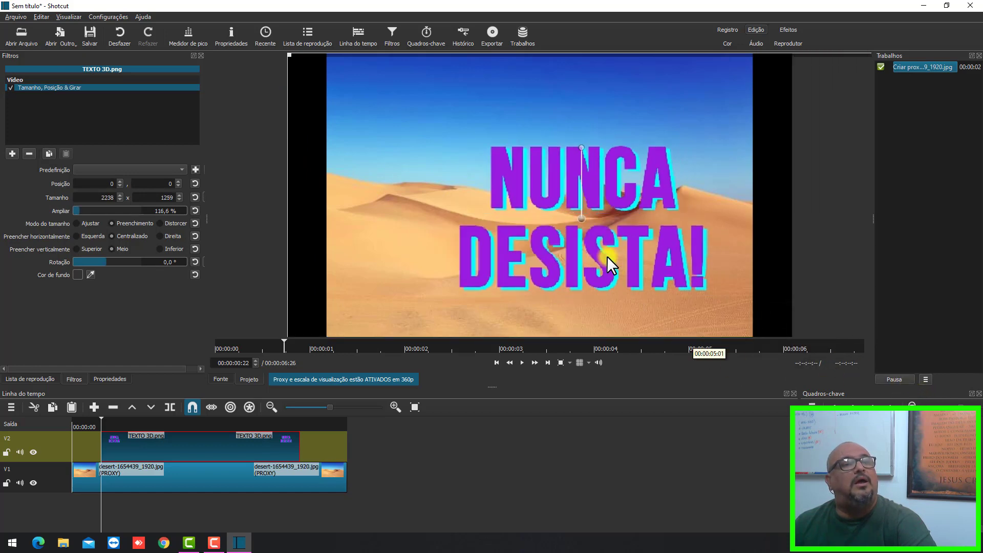
{"action": "left_click_drag", "start_coordinate": [575, 217], "coordinate": [532, 190]}
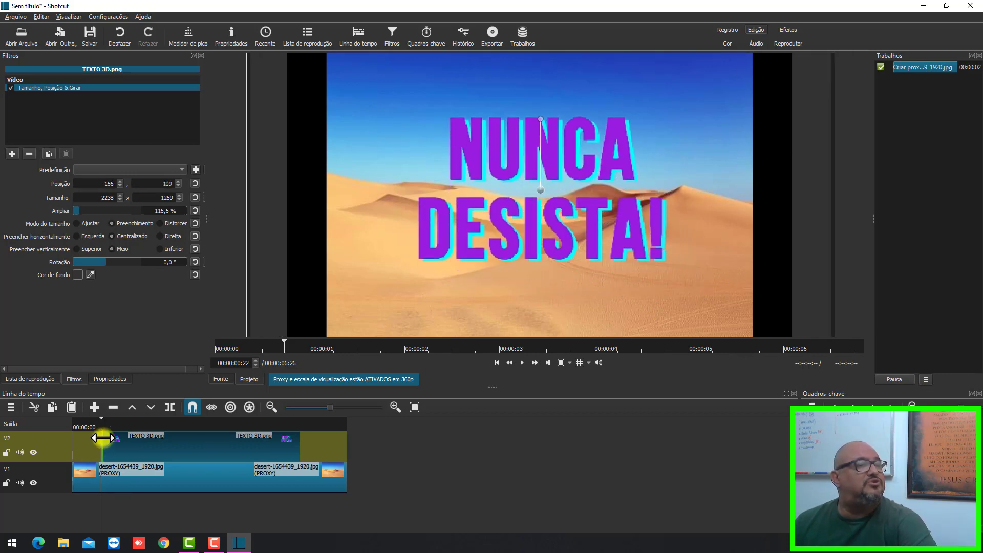
Give the TEXTO 3D clip a fade-in of about 18 frames and a fade-out of about 19 frames
{"action": "left_click_drag", "start_coordinate": [116, 438], "coordinate": [135, 443]}
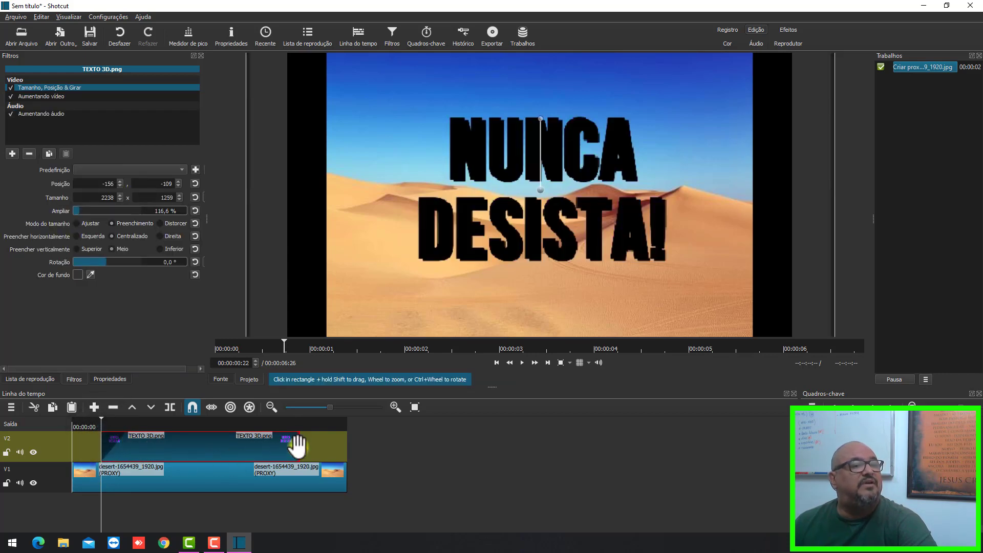
{"action": "left_click_drag", "start_coordinate": [298, 439], "coordinate": [266, 440]}
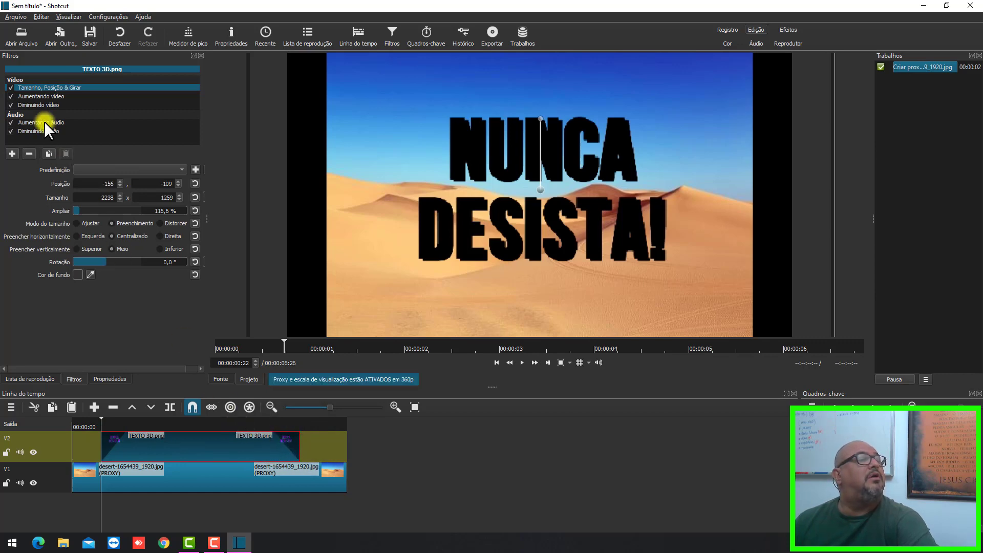
Make the clip's video fade-in and fade-out adjust opacity instead of fading with black
{"action": "left_click", "coordinate": [32, 96]}
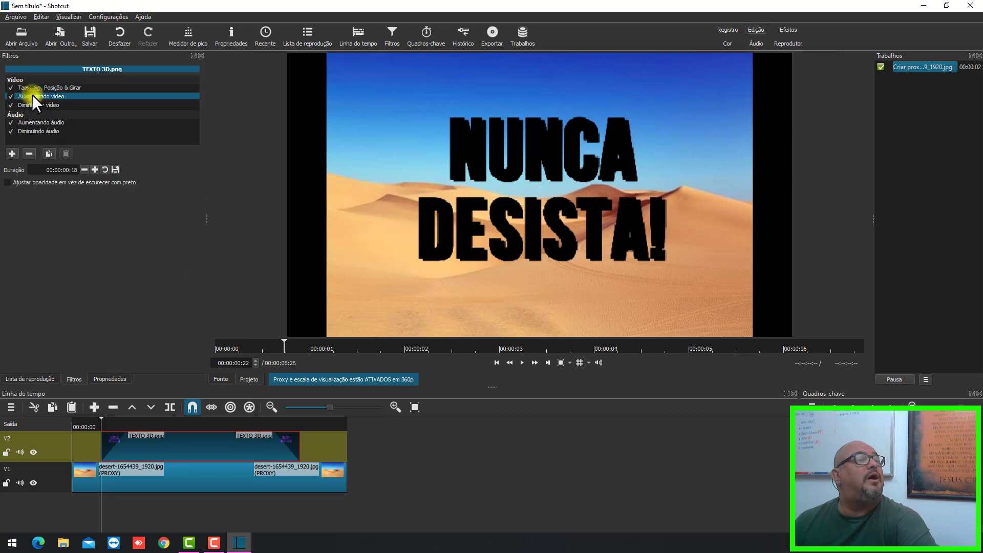
{"action": "left_click", "coordinate": [8, 182]}
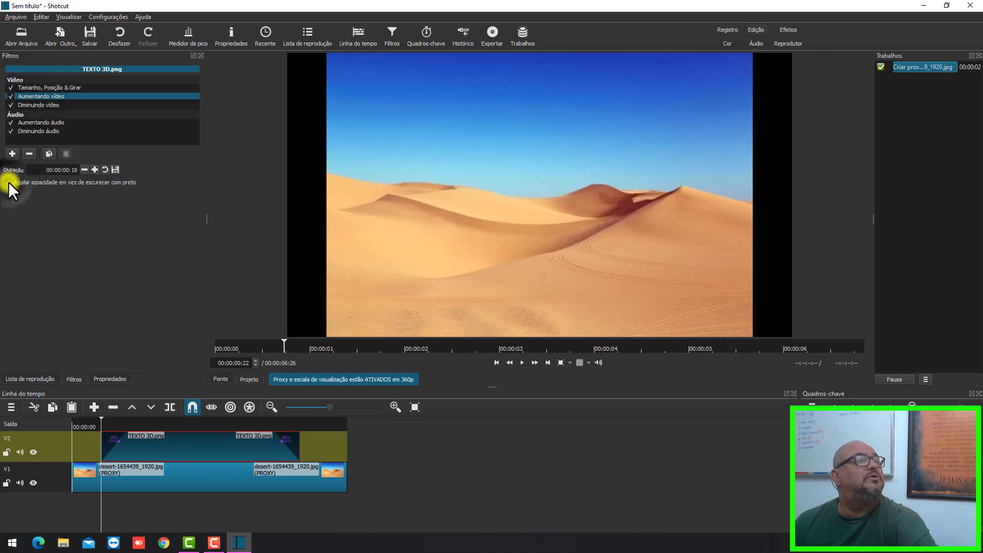
{"action": "left_click", "coordinate": [26, 106]}
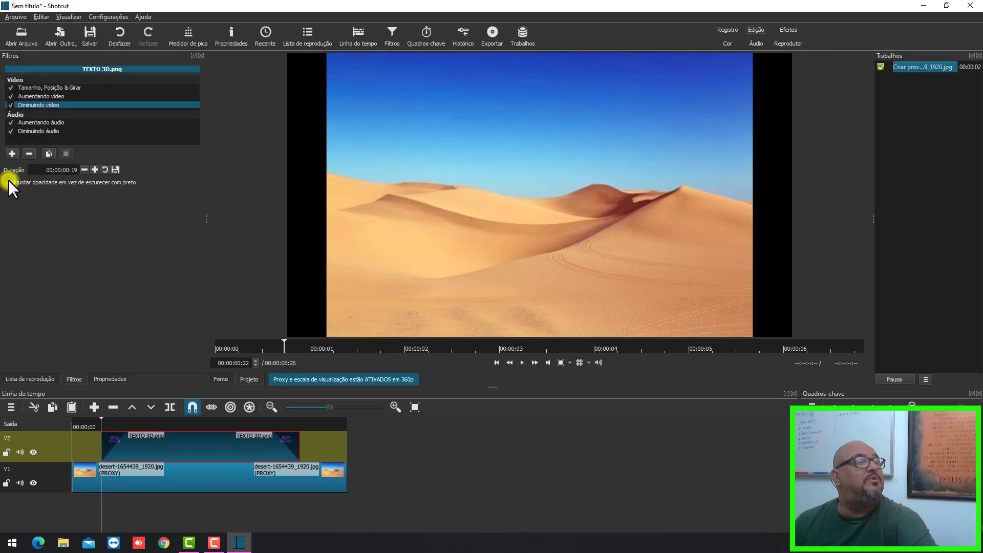
Play the timeline from the start to preview the text fading over the desert
{"action": "left_click", "coordinate": [76, 423]}
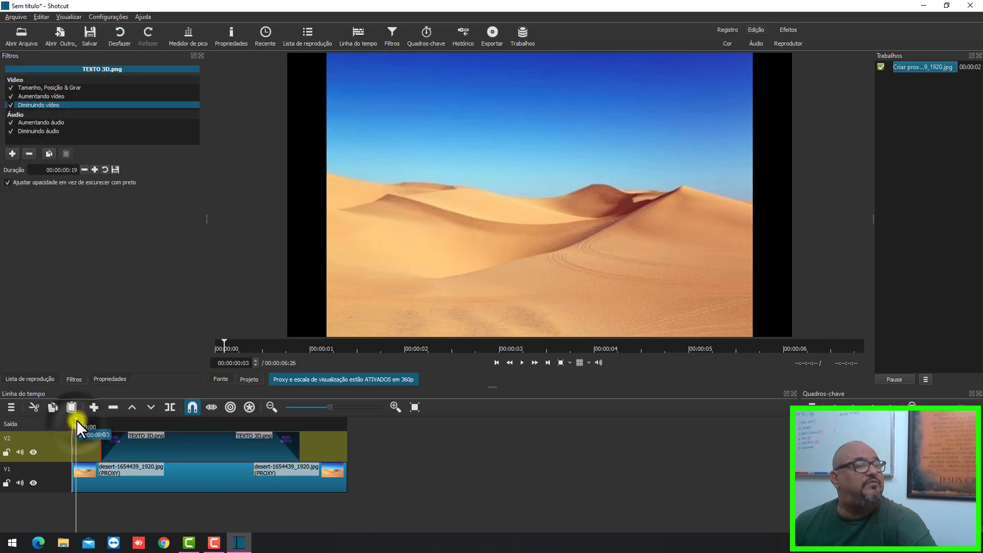
{"action": "left_click_drag", "start_coordinate": [76, 419], "coordinate": [66, 419]}
{"action": "left_click", "coordinate": [523, 364]}
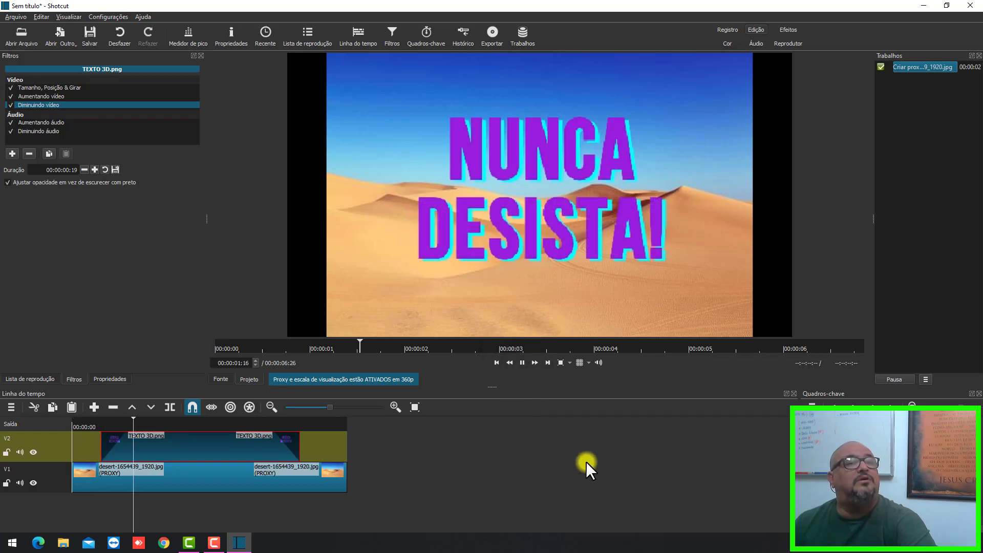